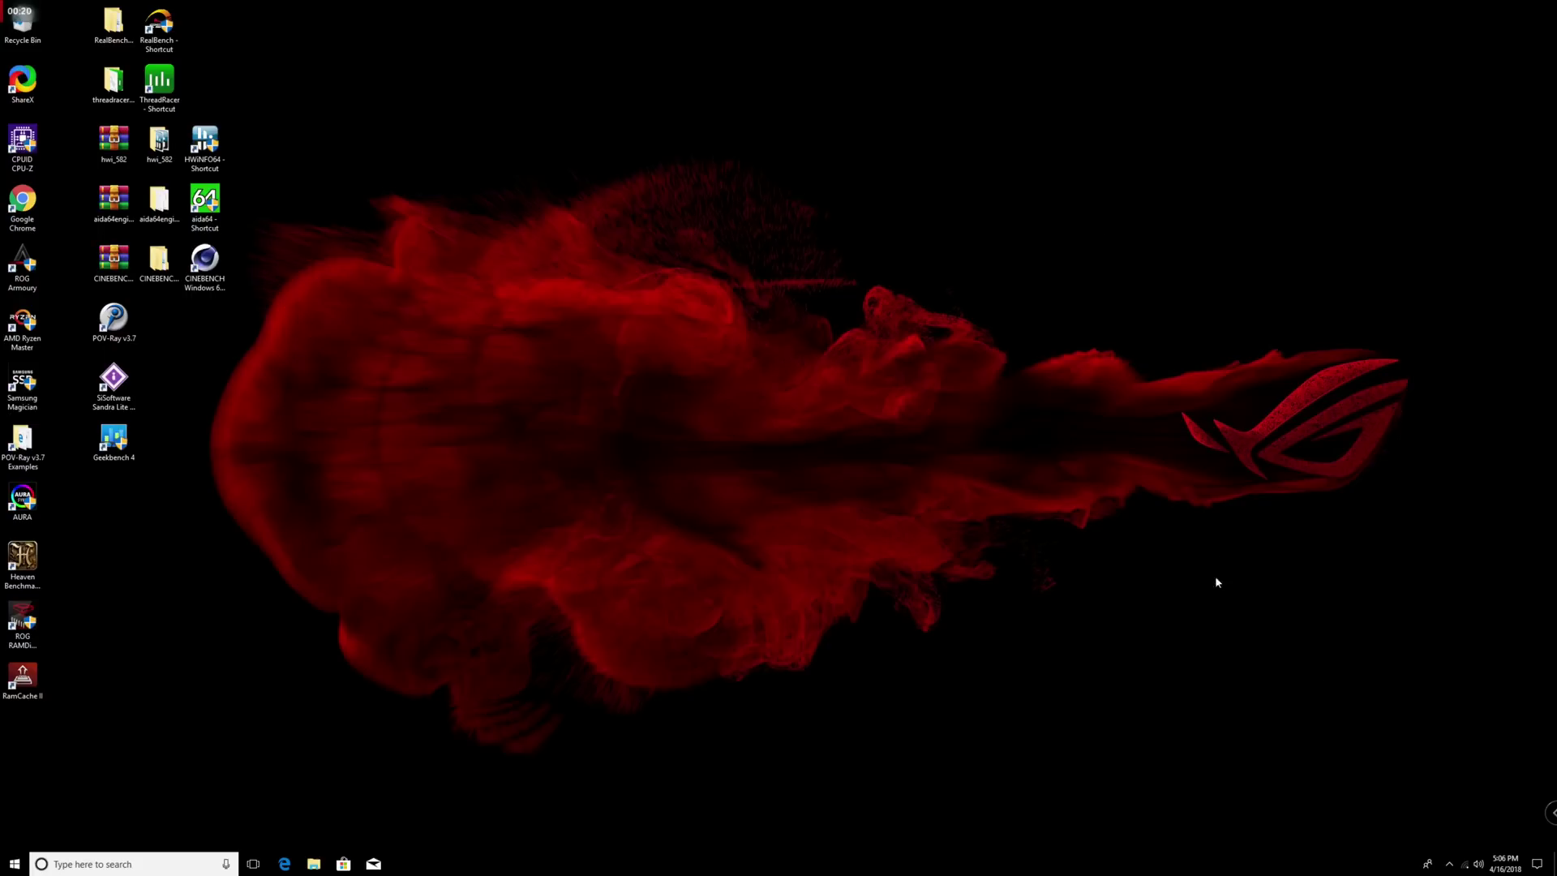
Step: Open Dual Intelligent Processors 5 and bring up its 5-Way Optimization settings
left_click(1449, 864)
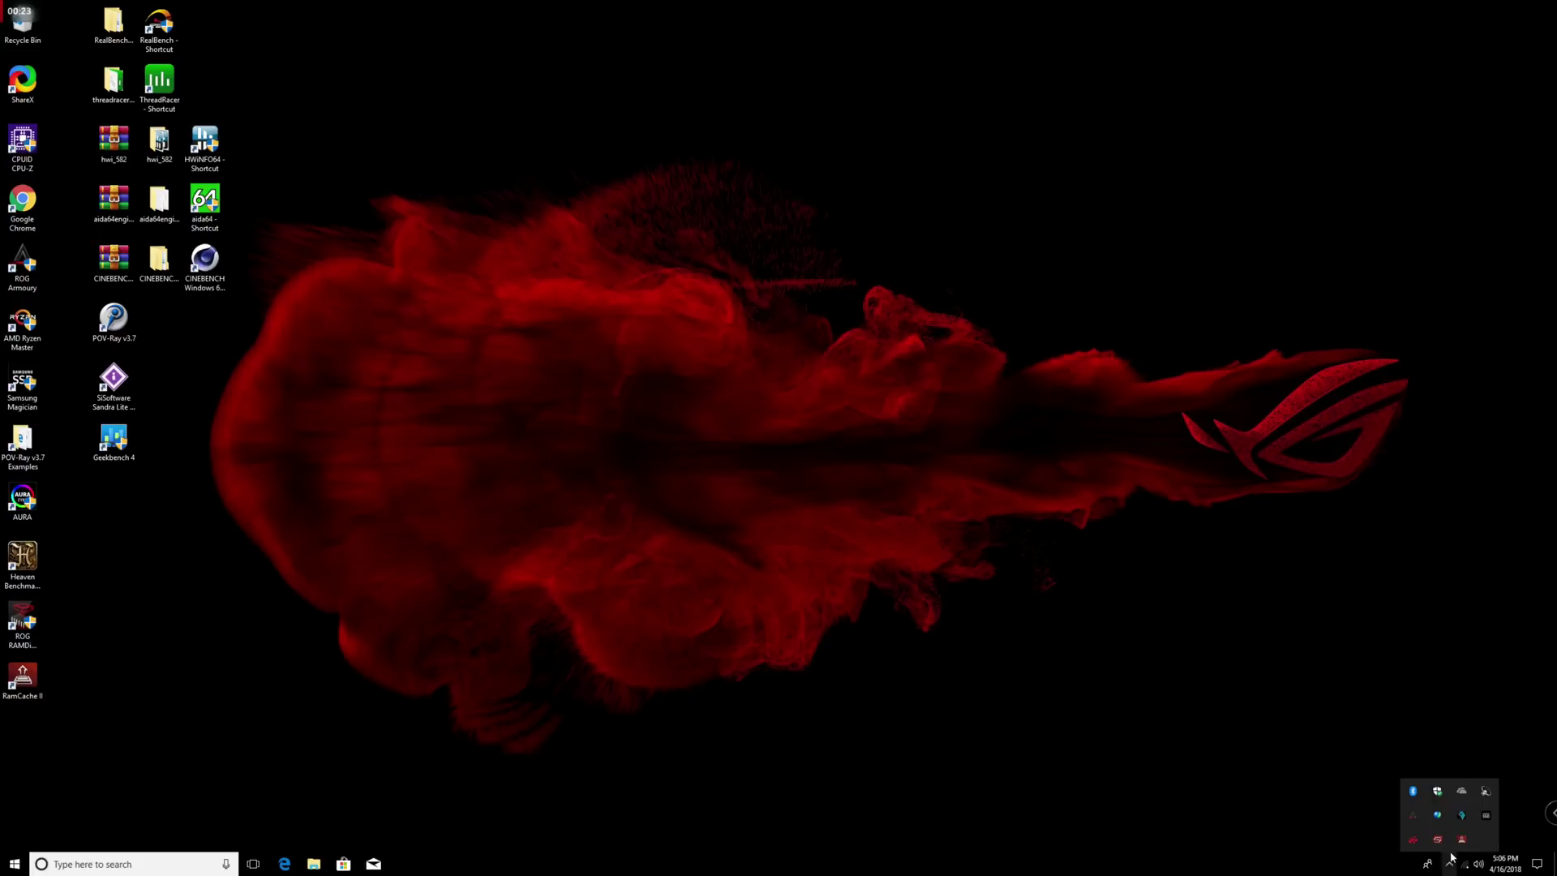
left_click(1461, 816)
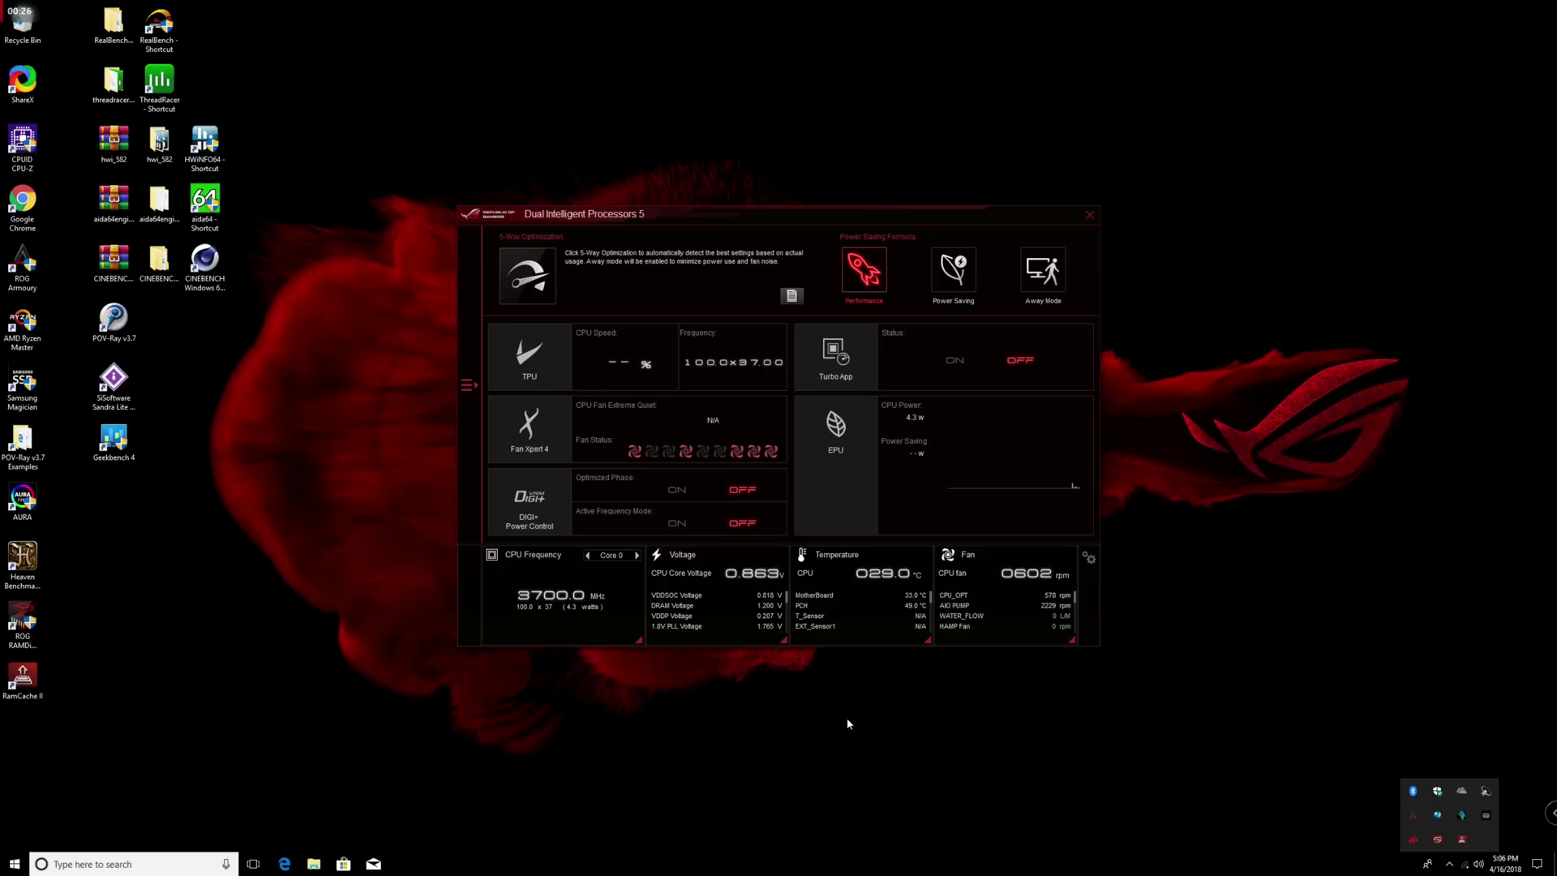
left_click(785, 432)
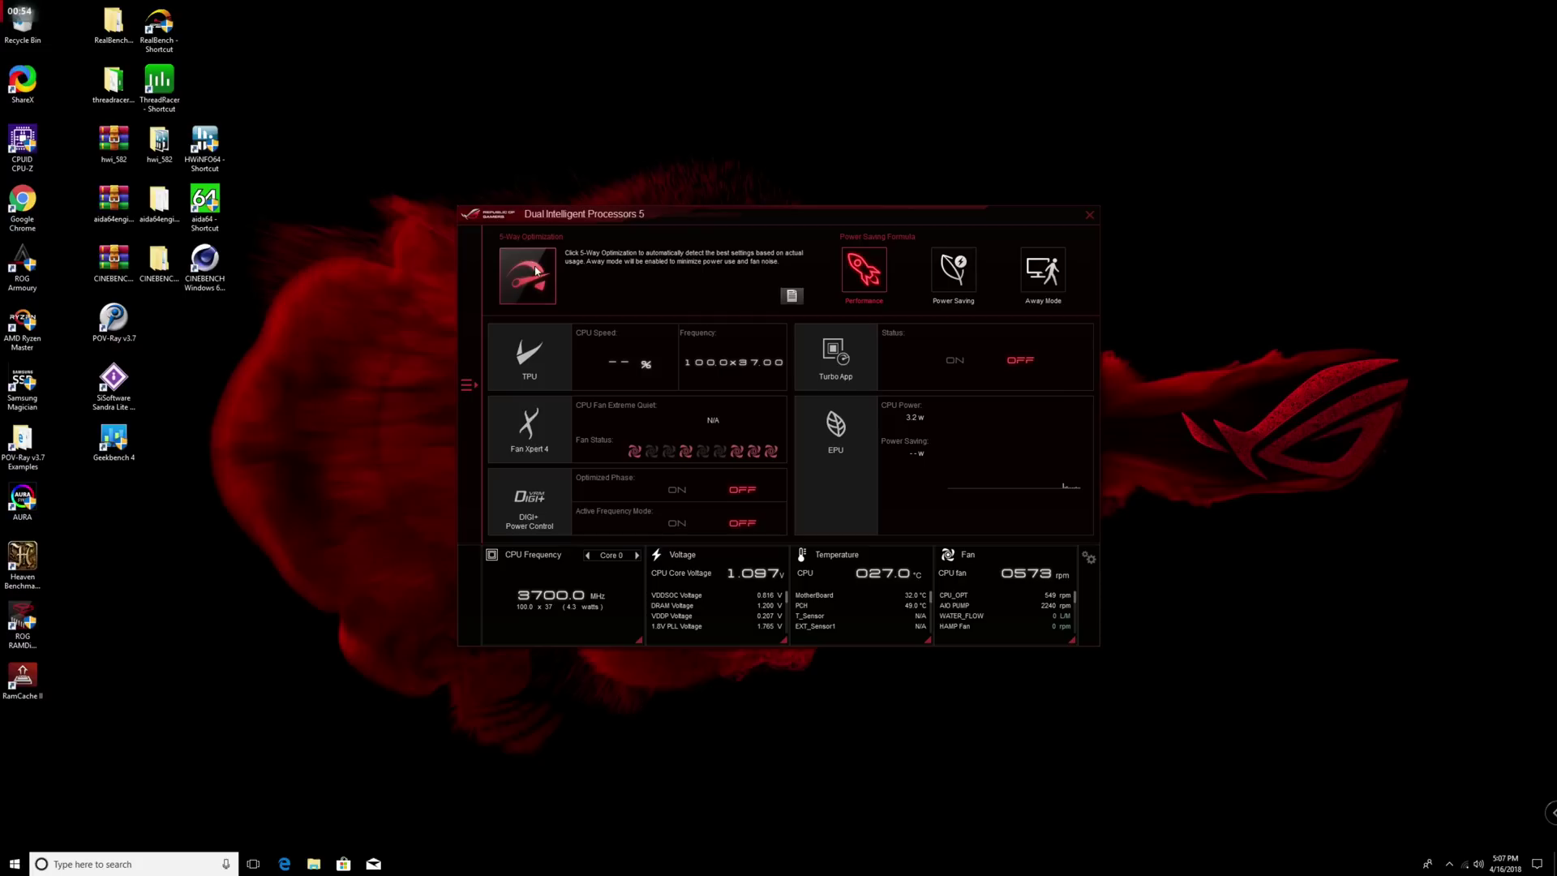
left_click(535, 272)
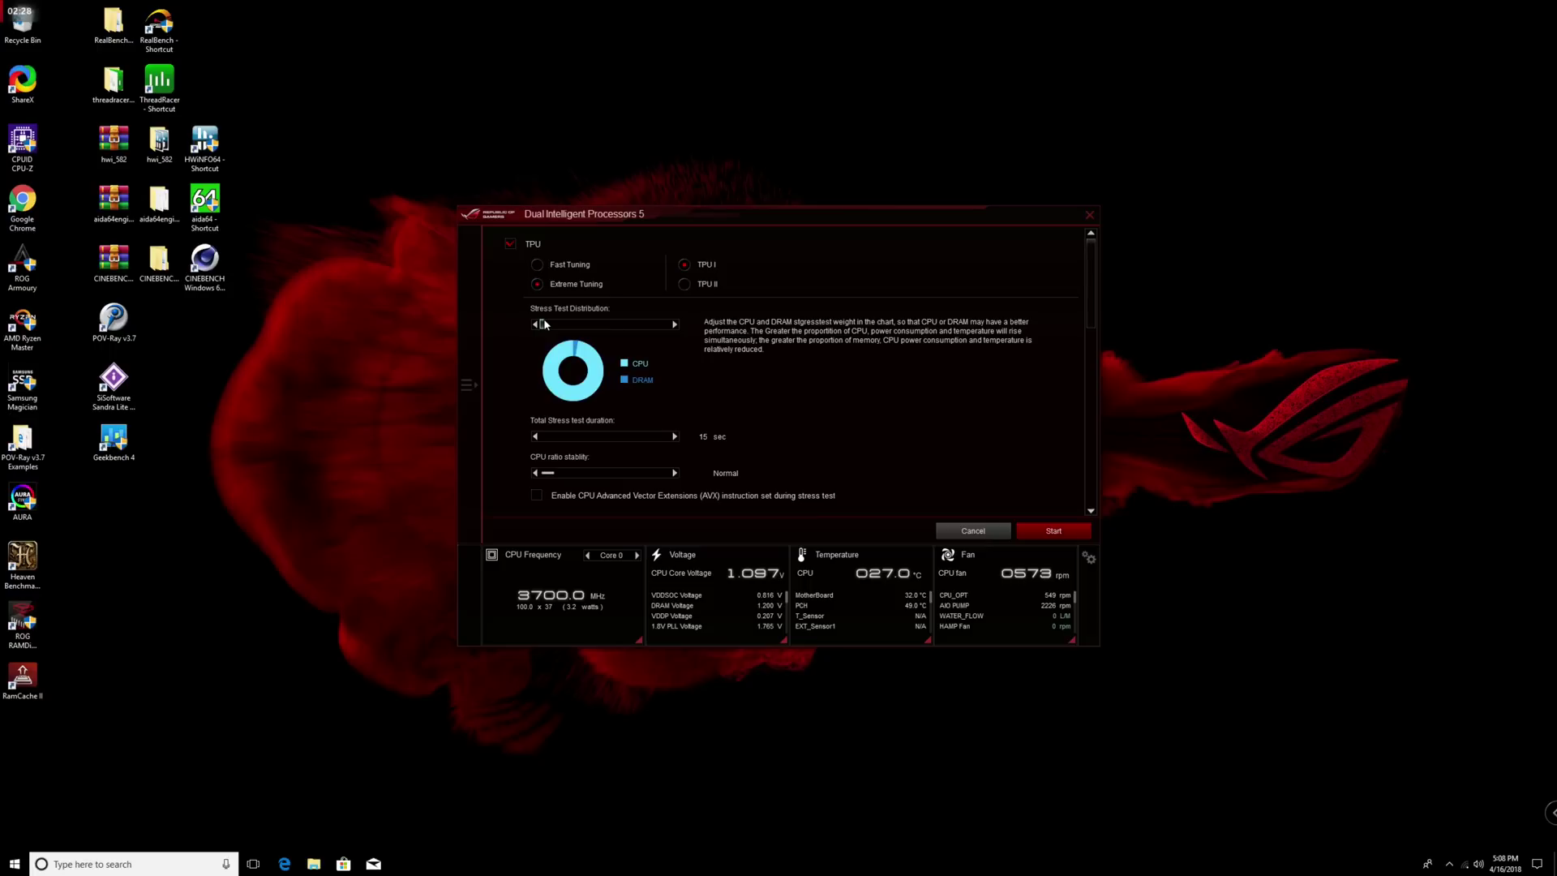
Step: Configure the TPU stress test with the maximum DRAM share, a 60-second total duration and CPU ratio stability at Encoding Stability
left_click_drag(544, 324, 679, 330)
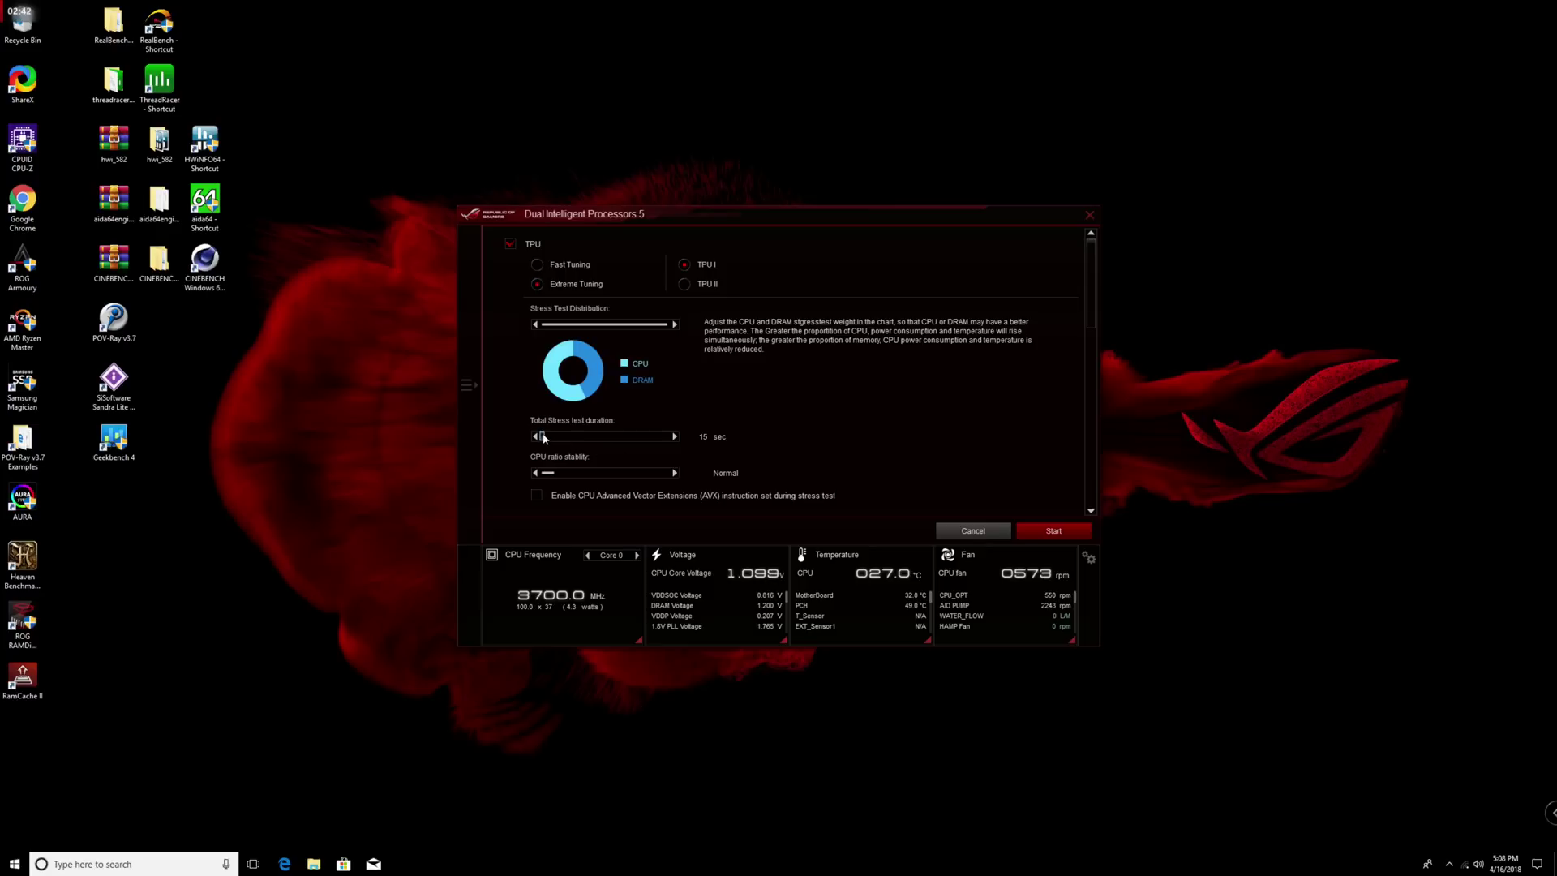
mouse_move(542, 438)
left_mouse_down()
mouse_move(684, 441)
mouse_move(524, 454)
left_mouse_up()
left_click_drag(540, 437, 577, 440)
mouse_move(576, 437)
left_mouse_down()
mouse_move(667, 438)
mouse_move(558, 438)
mouse_move(577, 439)
left_mouse_up()
left_click_drag(559, 474, 534, 475)
Step: Try the target CPU voltage, frequency and temperature tuning limits, and return the temperature limit to OFF
left_click_drag(1086, 309, 1088, 332)
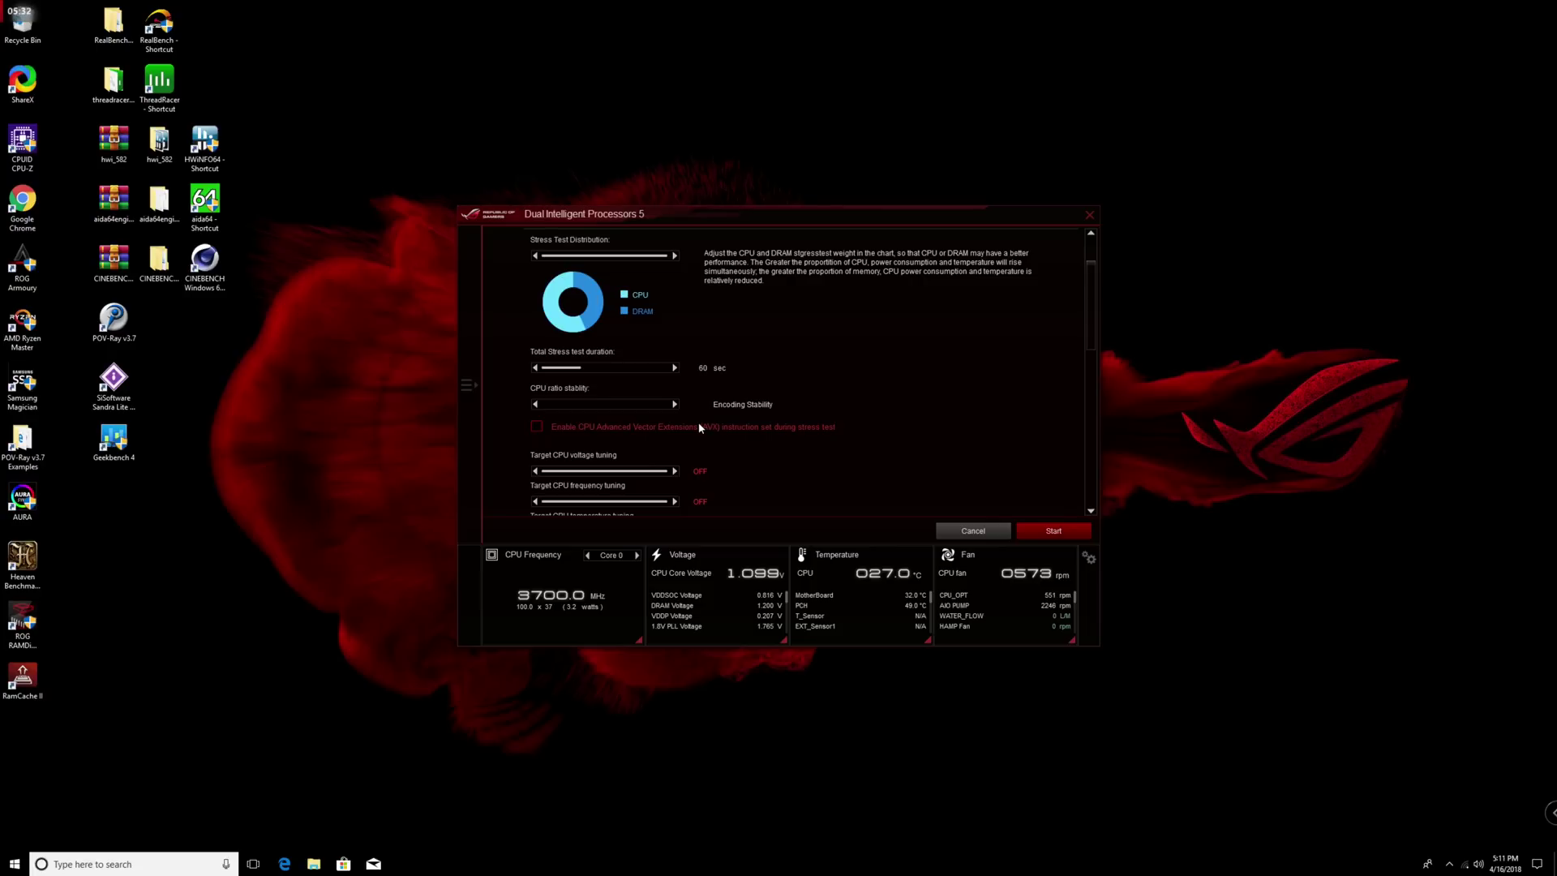
left_click_drag(1093, 339, 1087, 389)
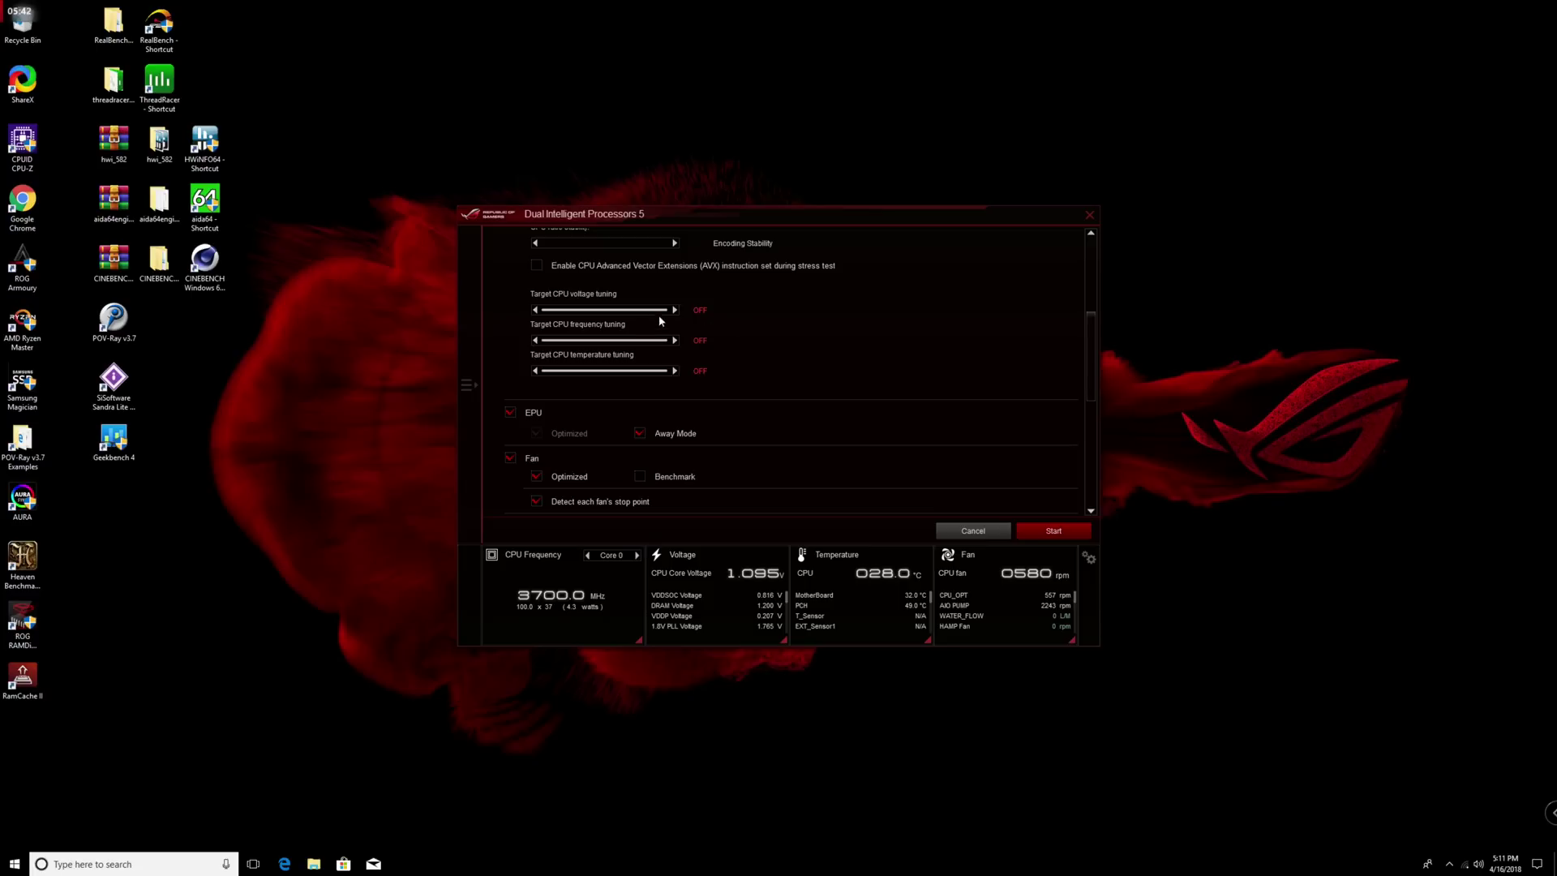
mouse_move(668, 315)
left_mouse_down()
mouse_move(539, 314)
mouse_move(670, 323)
left_mouse_up()
mouse_move(666, 339)
left_mouse_down()
mouse_move(534, 343)
mouse_move(669, 348)
left_mouse_up()
left_click_drag(669, 371, 591, 377)
left_click_drag(594, 372, 677, 372)
Step: Turn off fan stop point detection, Fan, Away Mode and EPU, and start the optimization, accepting the warning
mouse_move(1093, 403)
left_mouse_down()
mouse_move(1098, 333)
mouse_move(1120, 303)
mouse_move(1094, 418)
left_mouse_up()
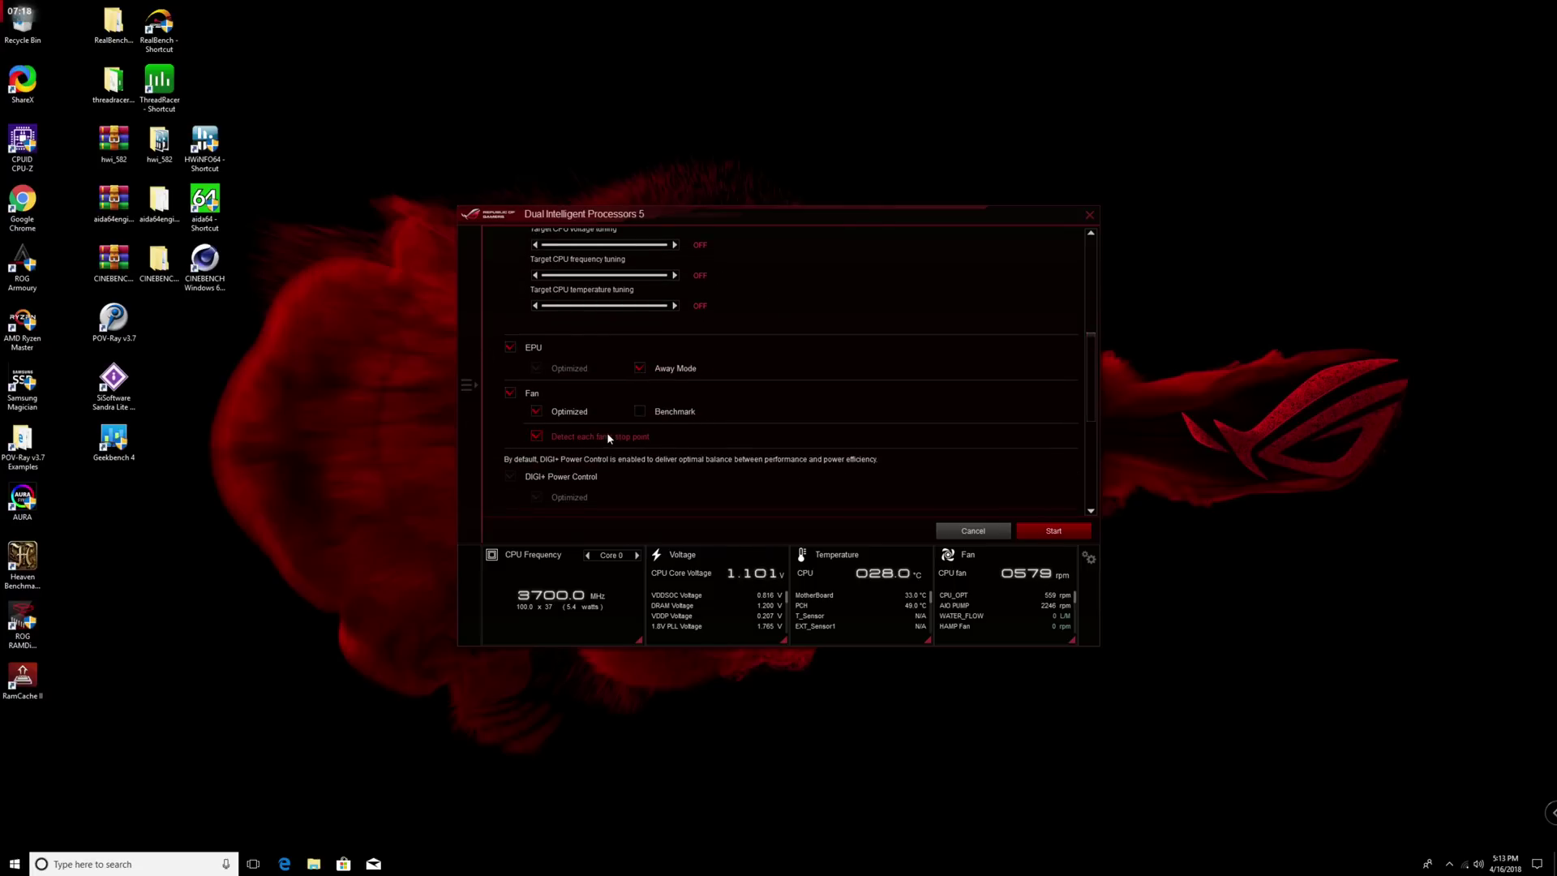
scroll(1090, 393, "down", 2)
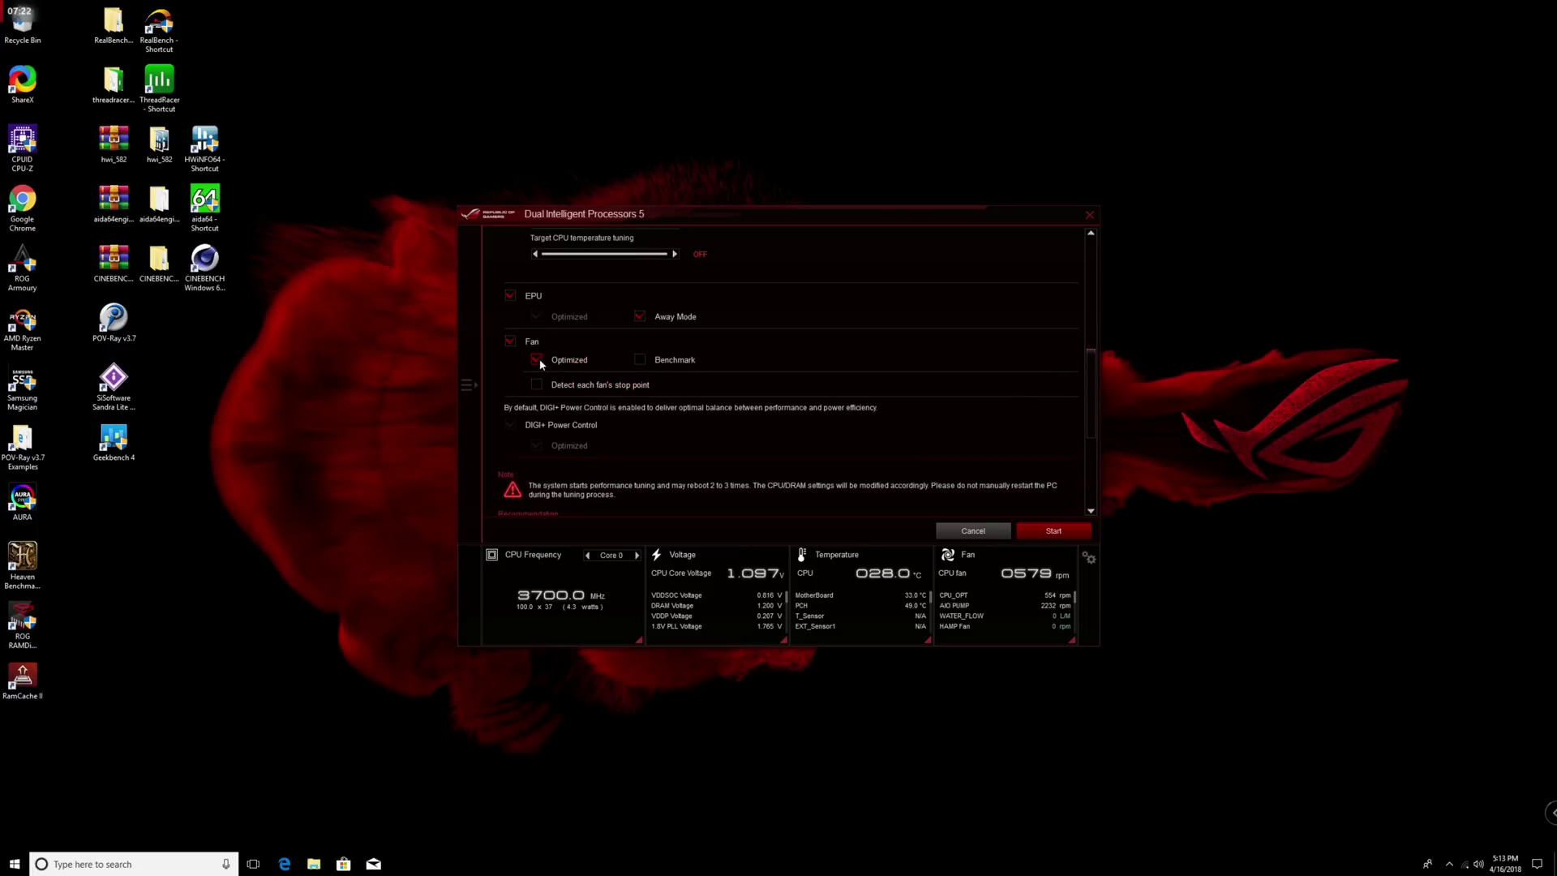
left_click(512, 343)
left_click(640, 317)
left_click(511, 296)
left_click(1043, 538)
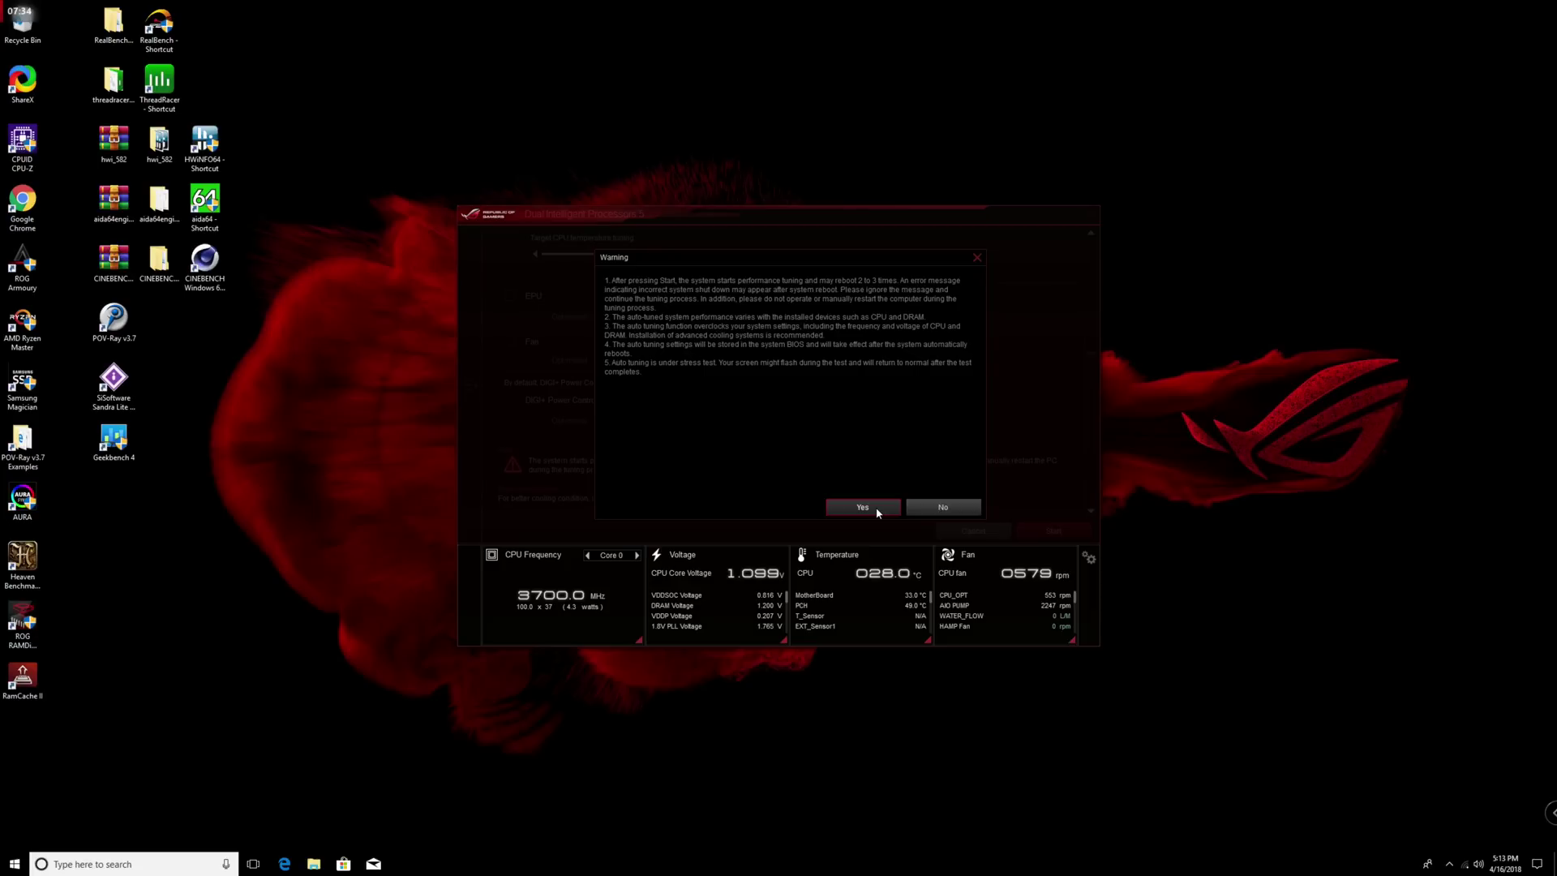
left_click(862, 507)
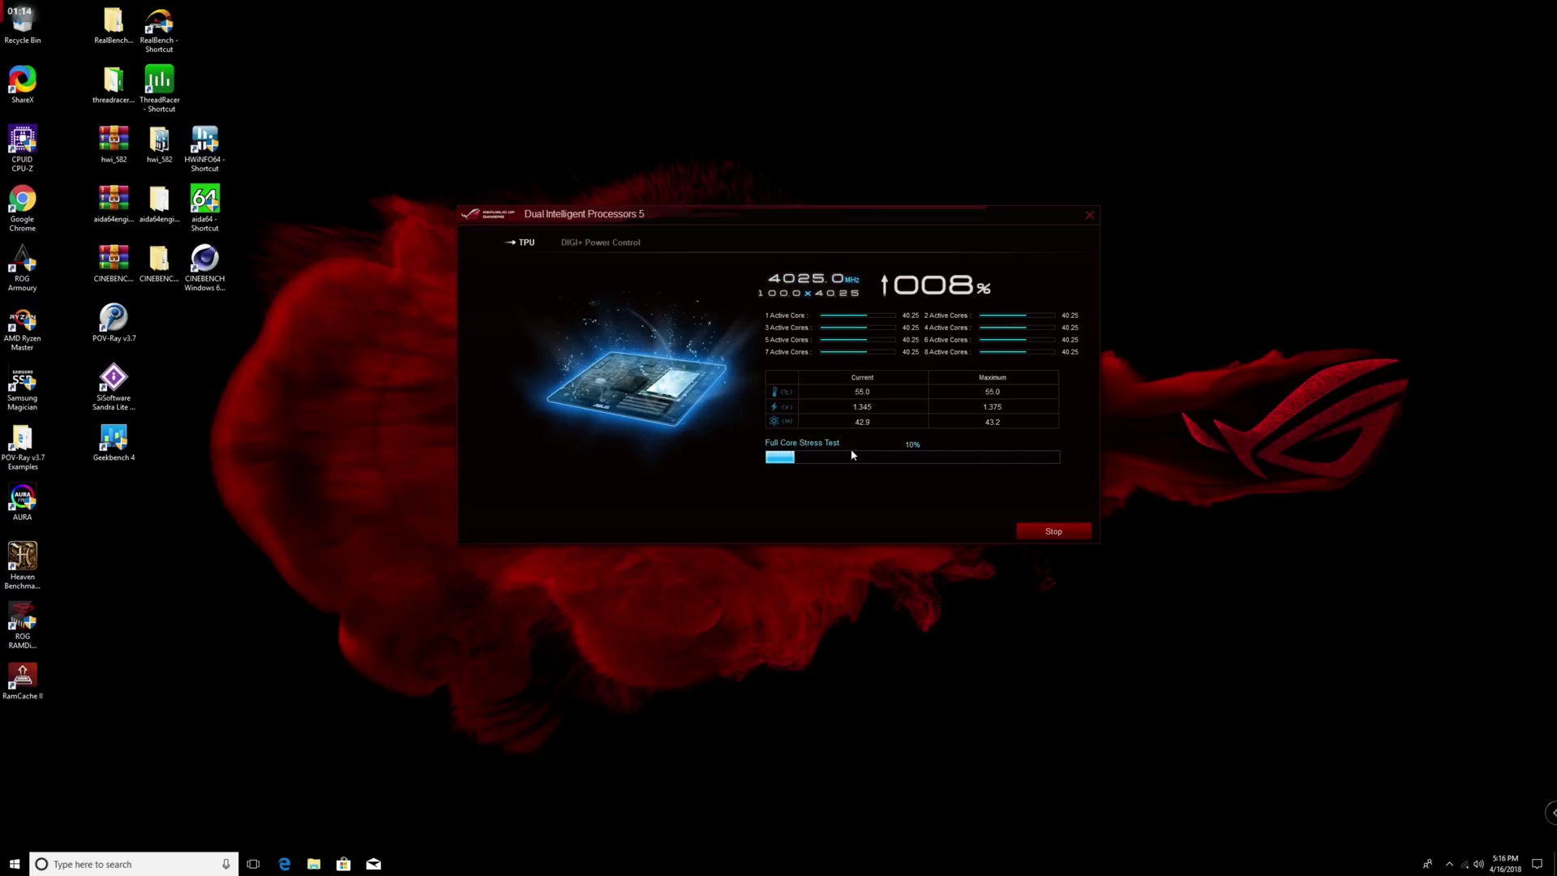
Step: Open Task Manager below the running stress test and examine the CPU and memory performance graphs
left_click_drag(747, 214, 674, 47)
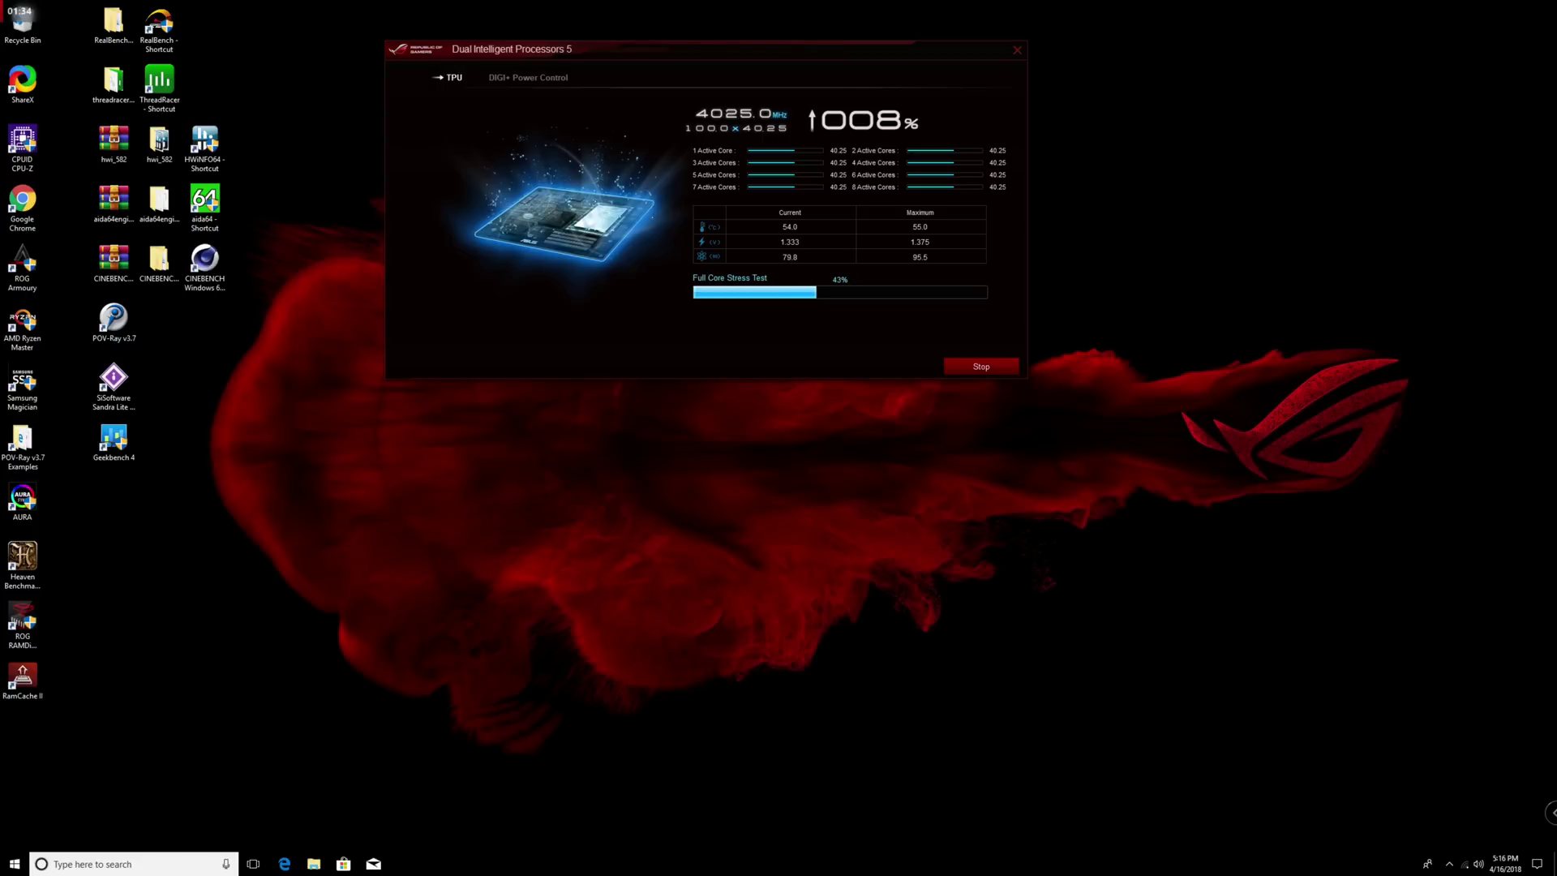
right_click(743, 864)
left_click(779, 816)
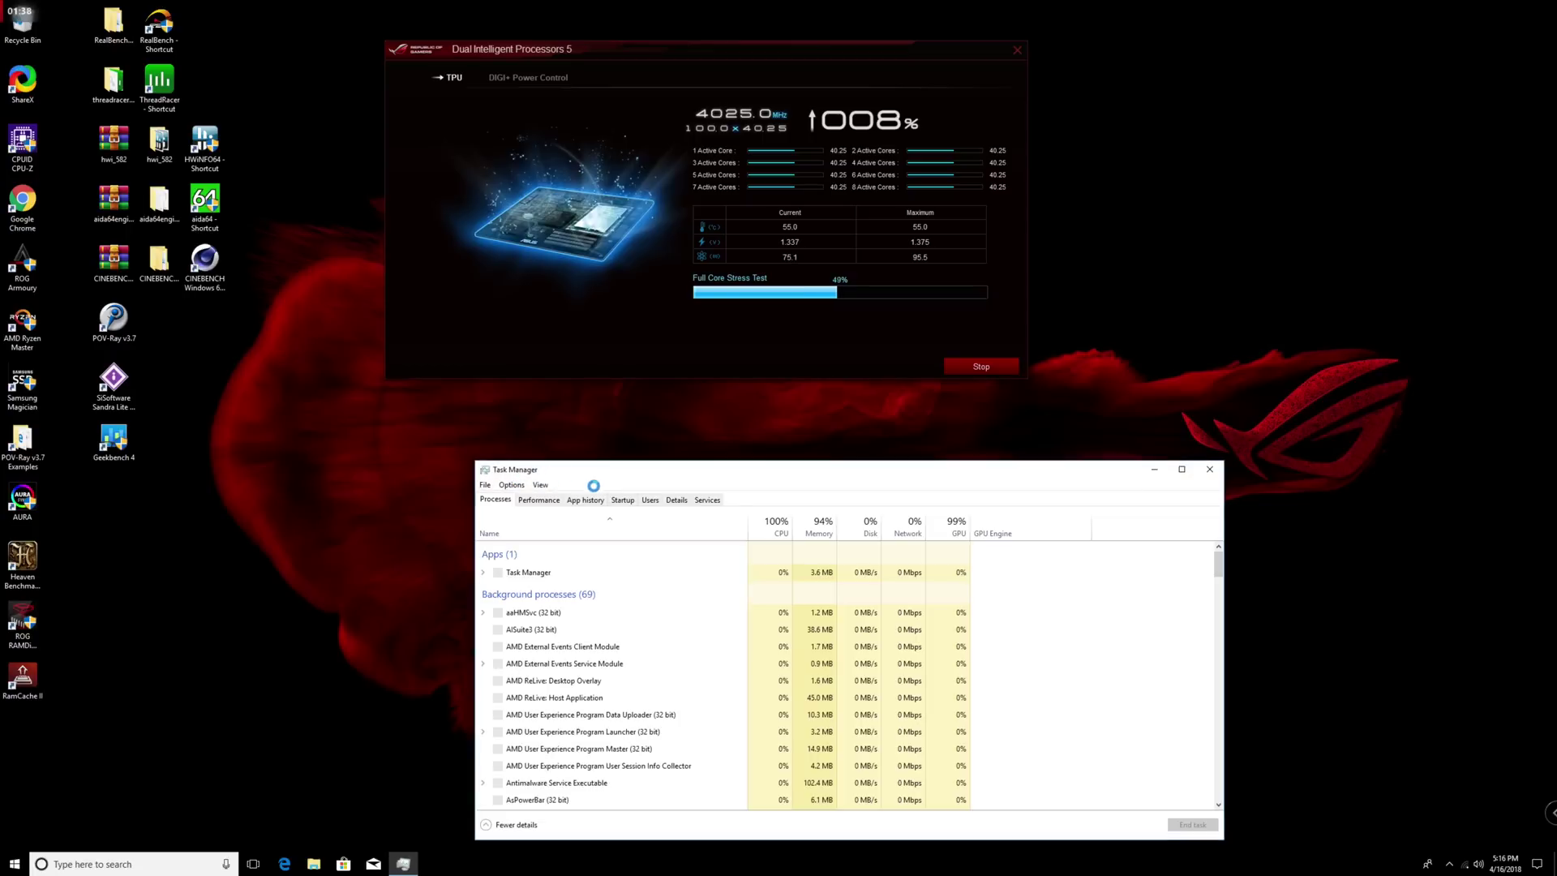
left_click_drag(685, 478, 640, 406)
left_click_drag(434, 408, 570, 405)
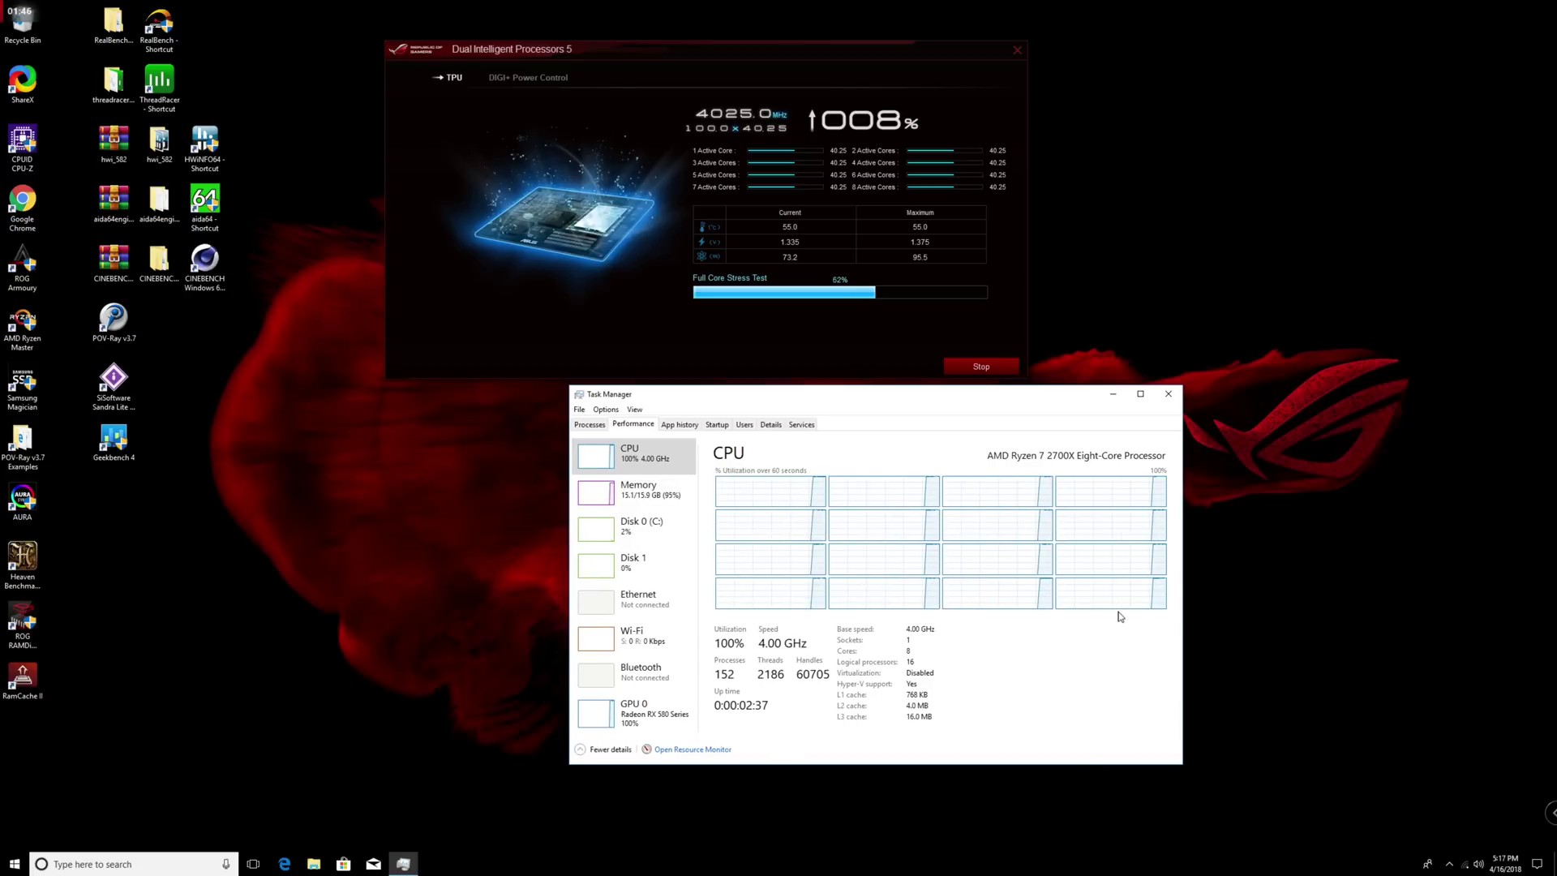
left_click(646, 501)
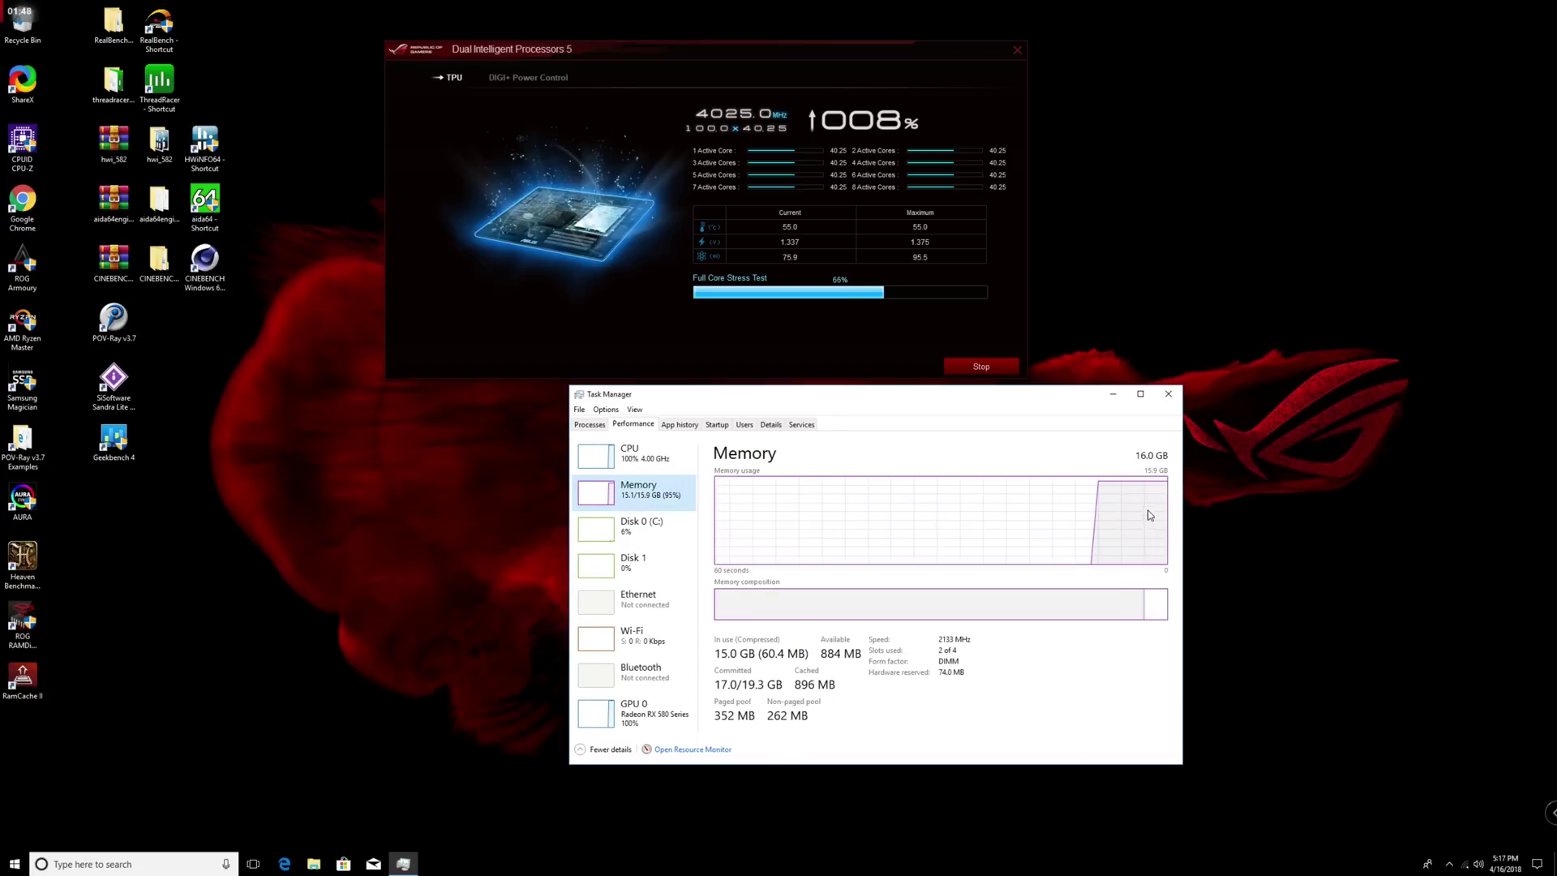
left_click(649, 461)
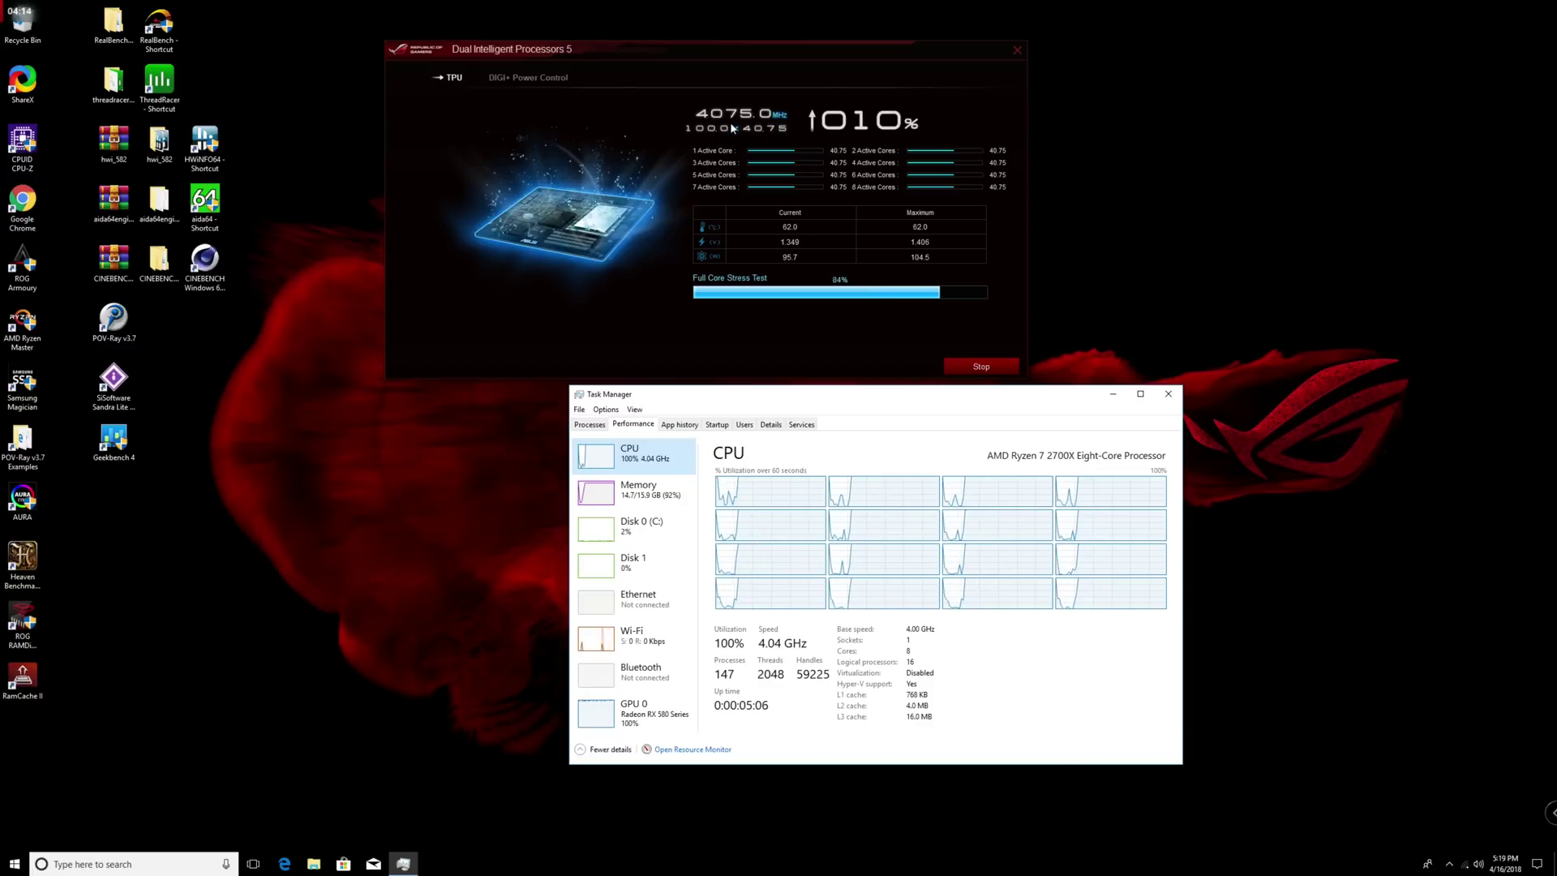
left_click_drag(834, 390, 669, 397)
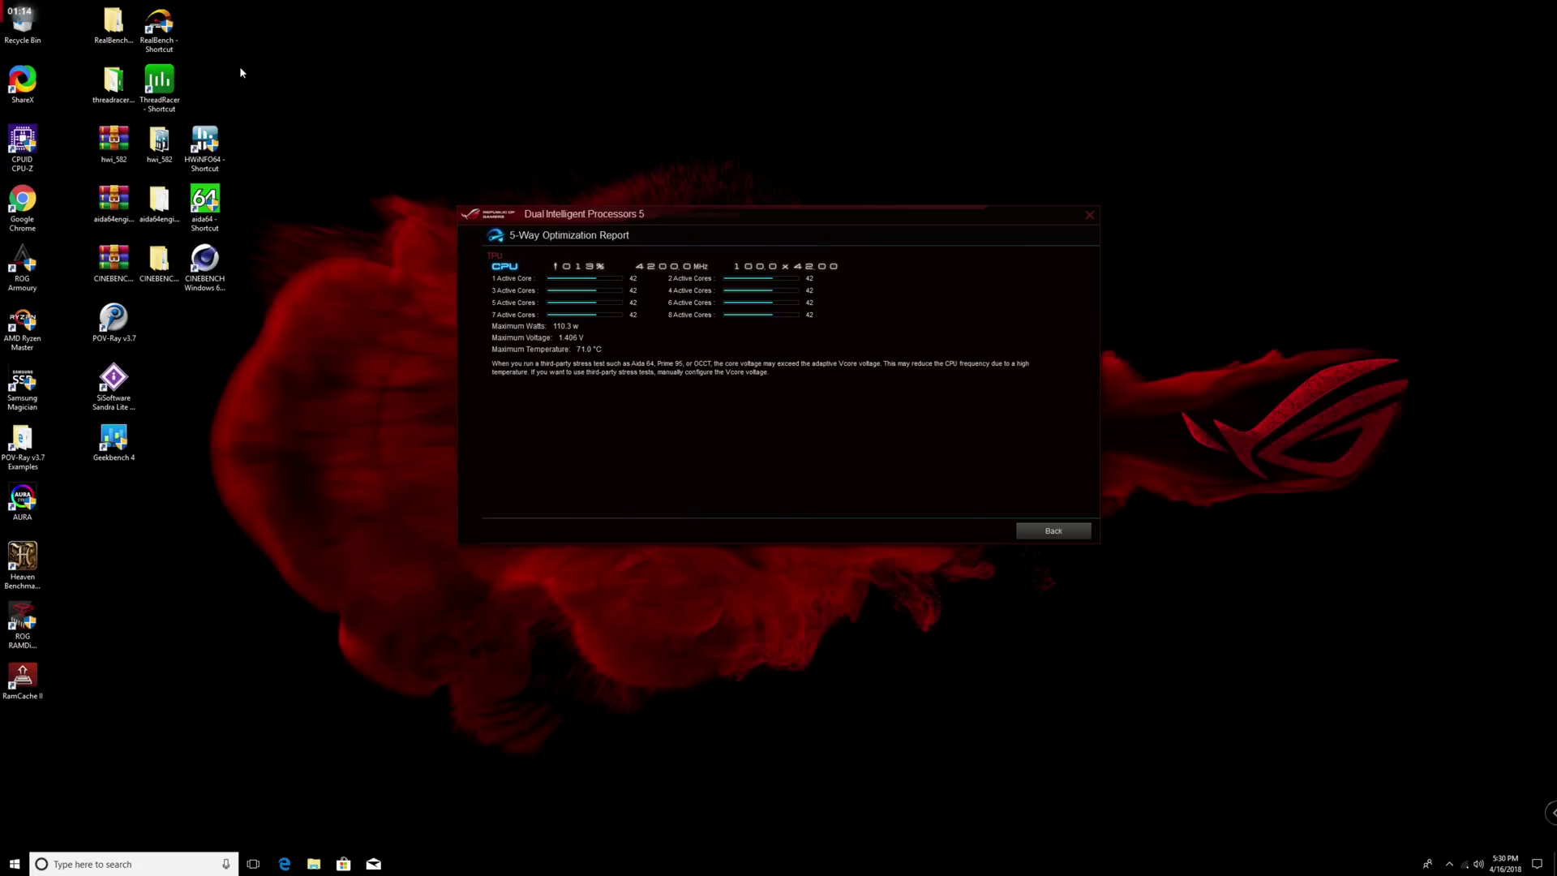
Step: Launch RealBench and AIDA64 from their desktop shortcuts, allow them to make changes, and bring up the AIDA64 window
double_click(172, 31)
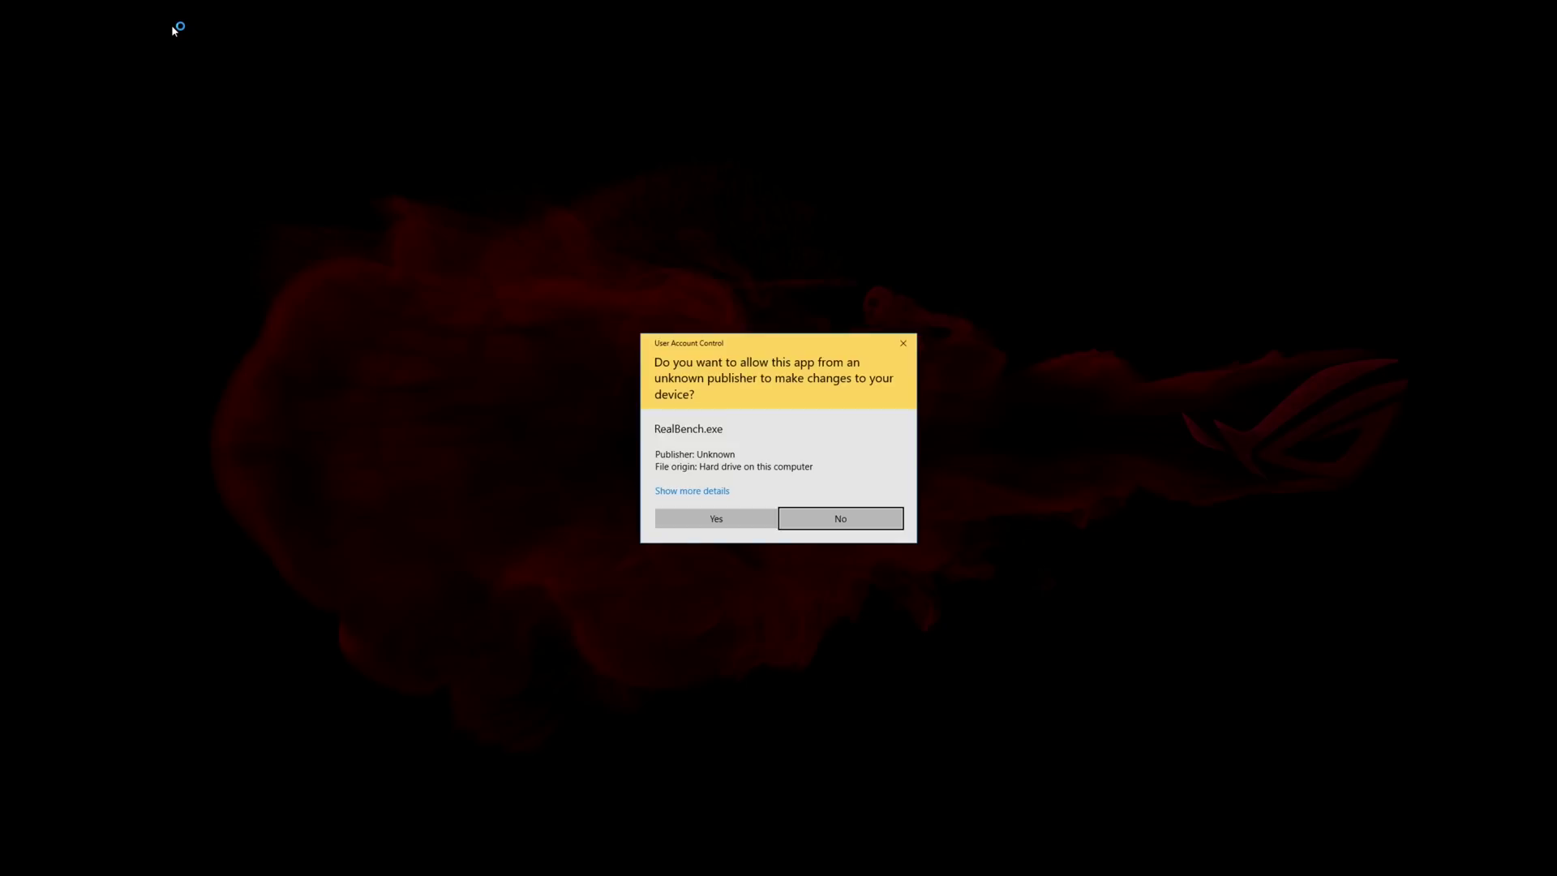
left_click(717, 519)
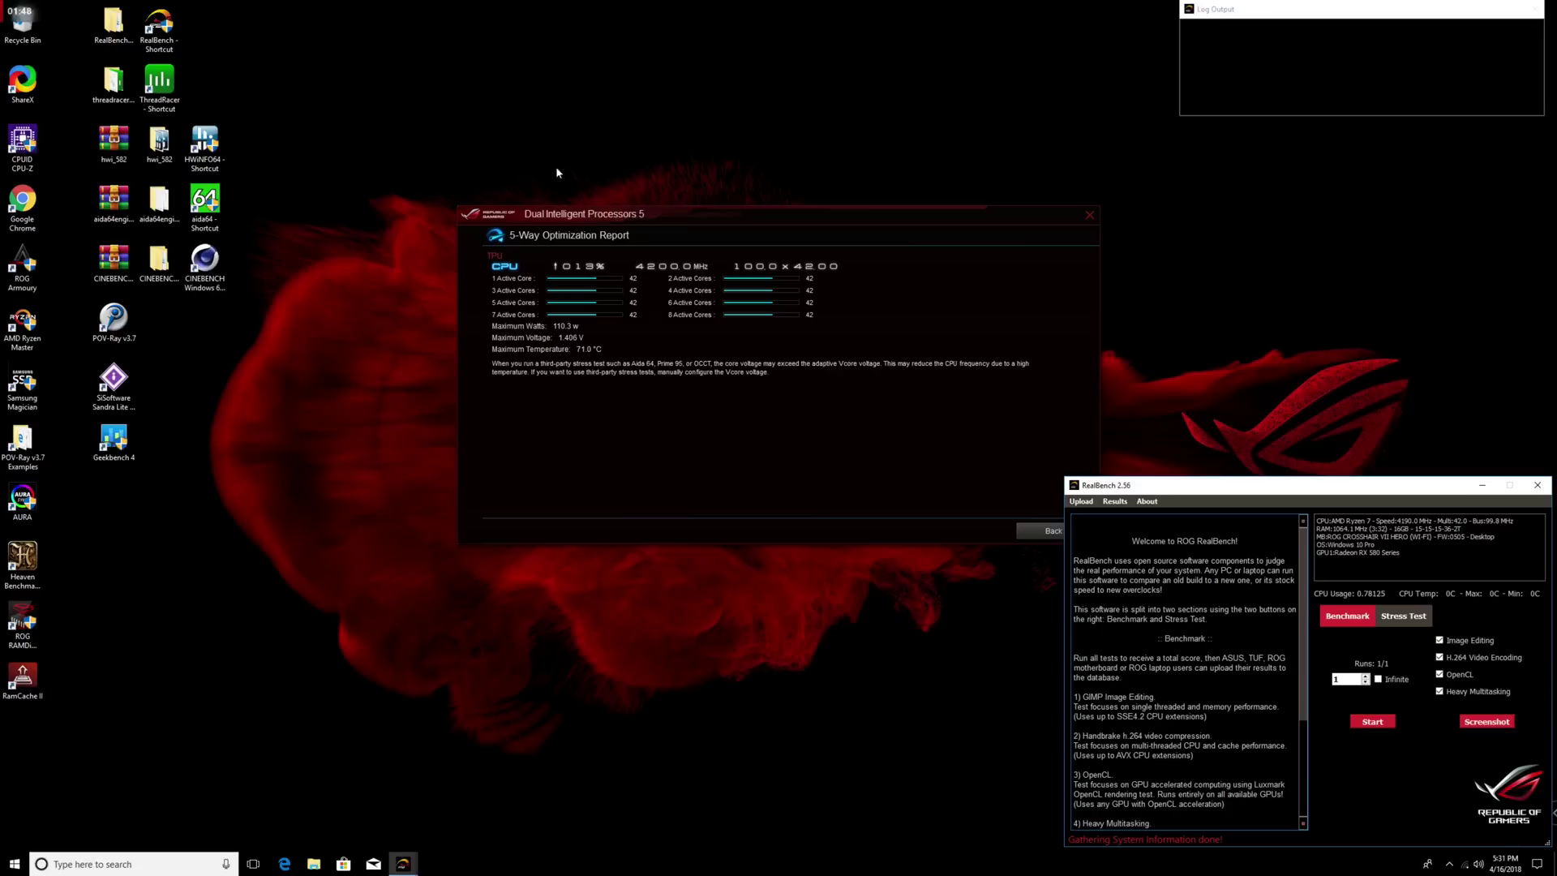
left_click(200, 214)
left_click(200, 214)
key("Left")
key("Return")
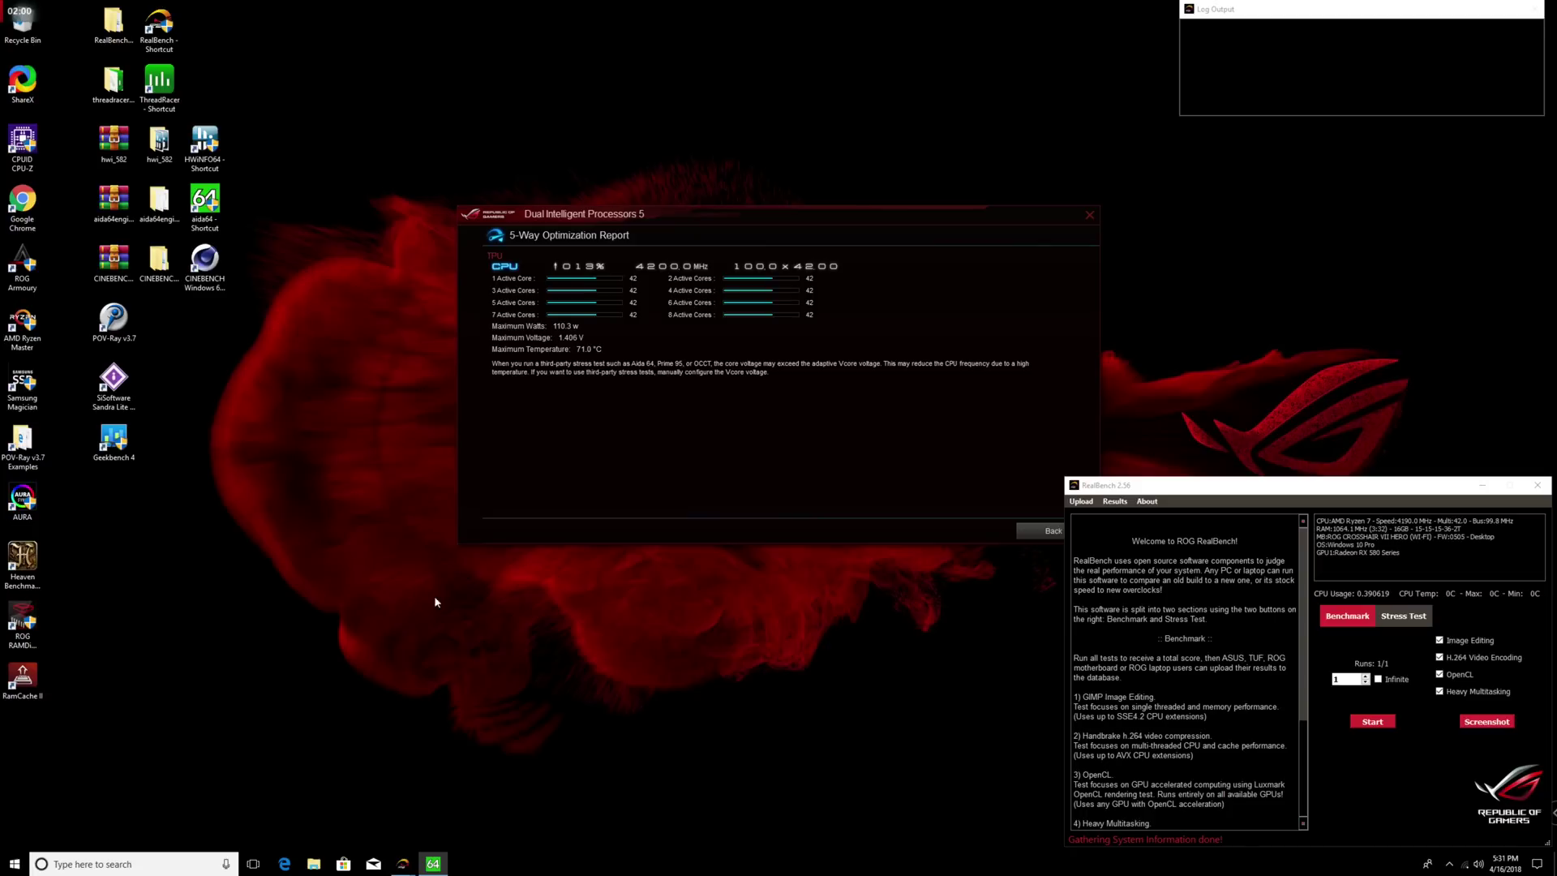
left_click(435, 866)
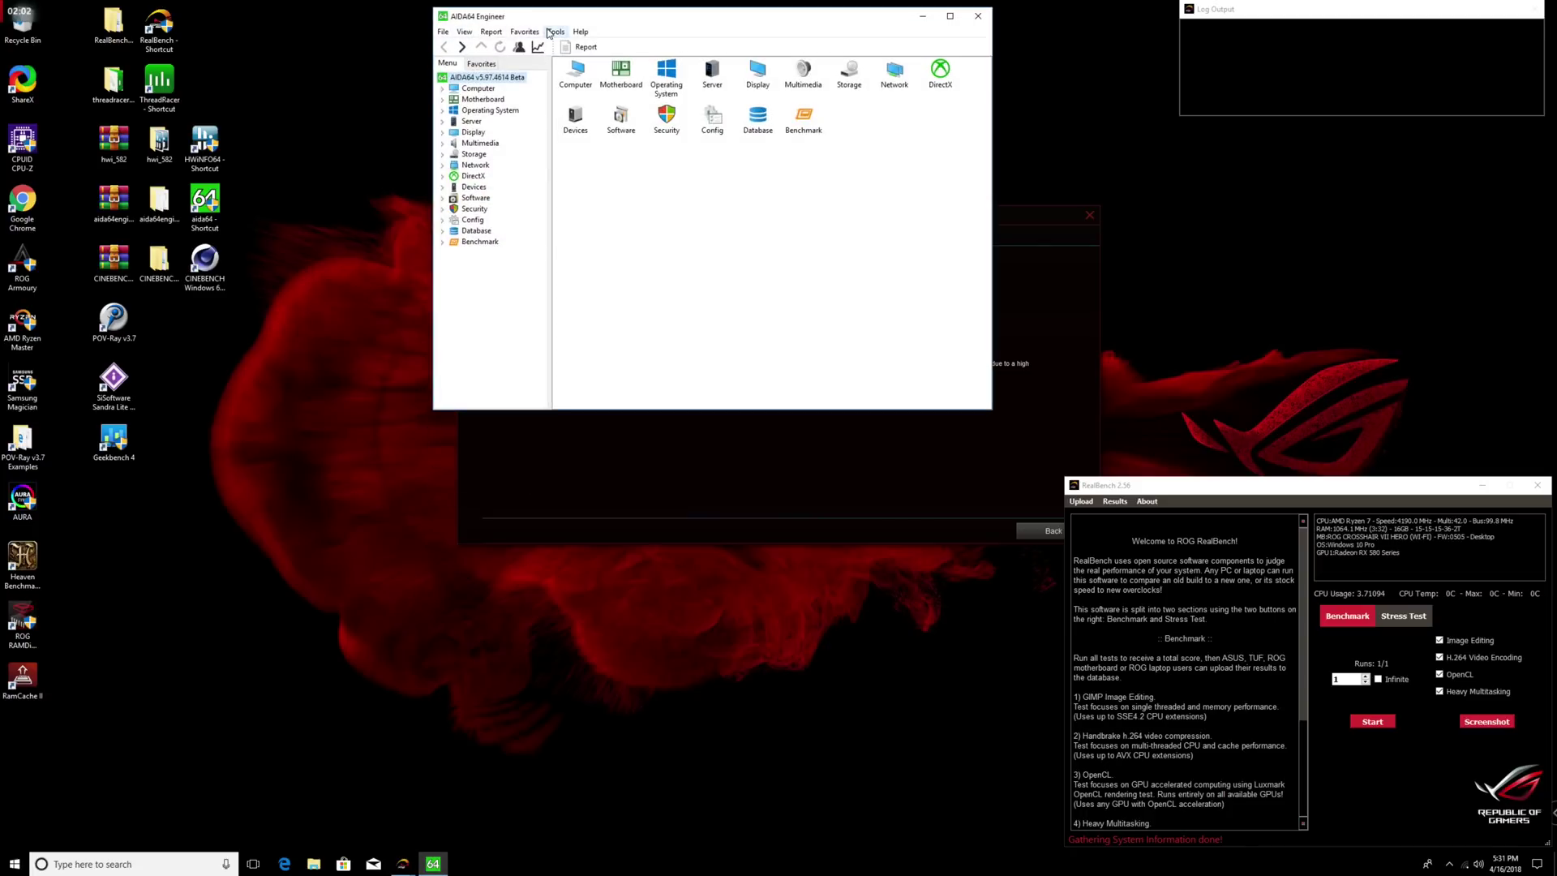
Step: Open the AIDA64 CPUID window, minimize the main AIDA64 window, and place CPUID above RealBench
left_click(555, 32)
left_click(568, 136)
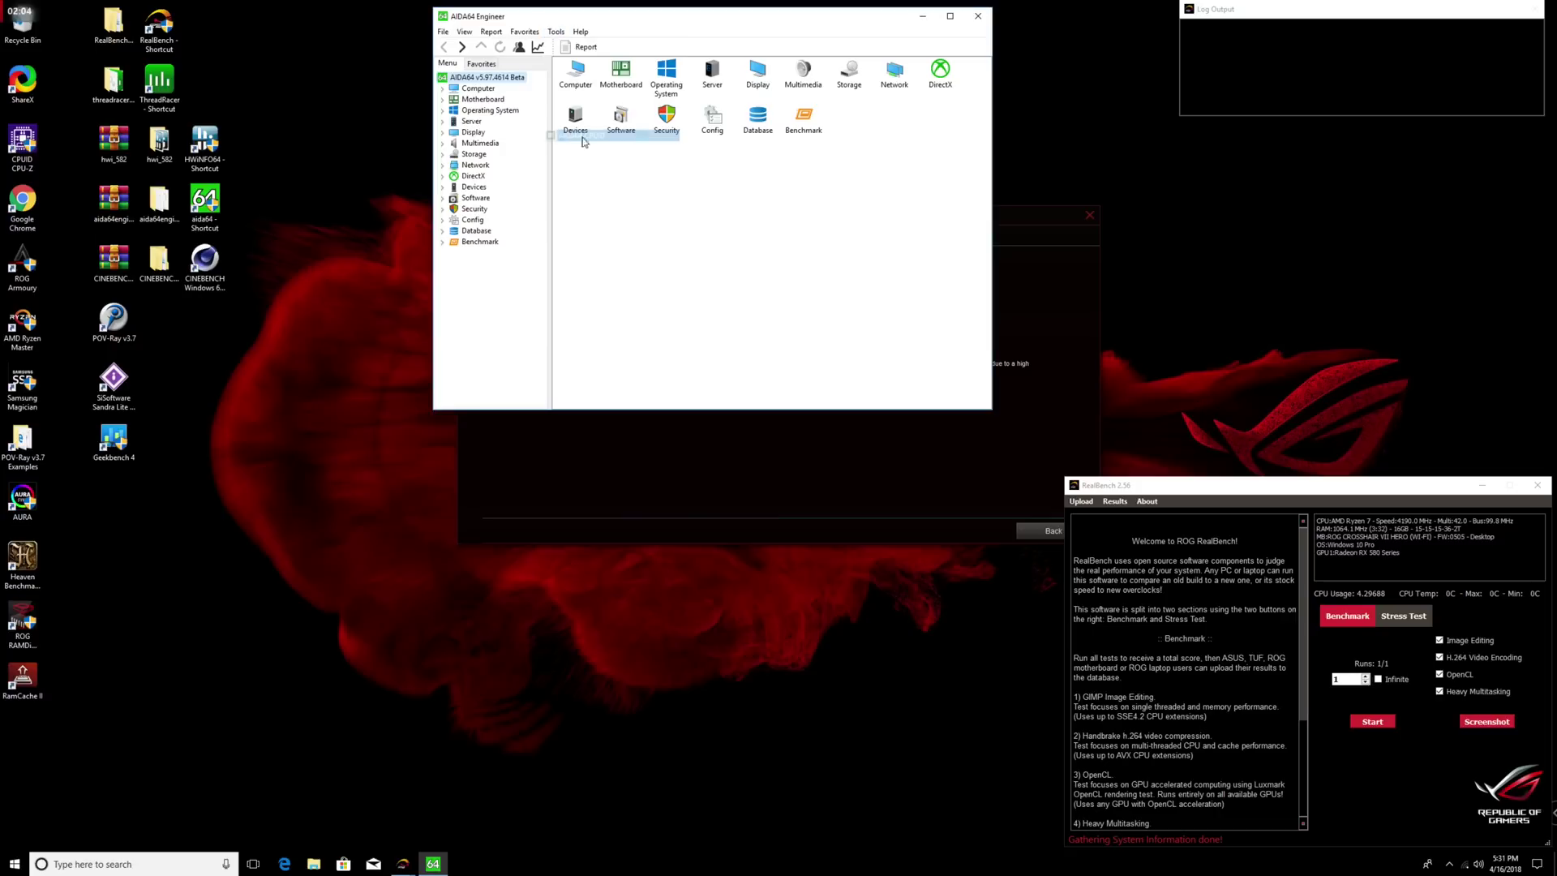
left_click(922, 17)
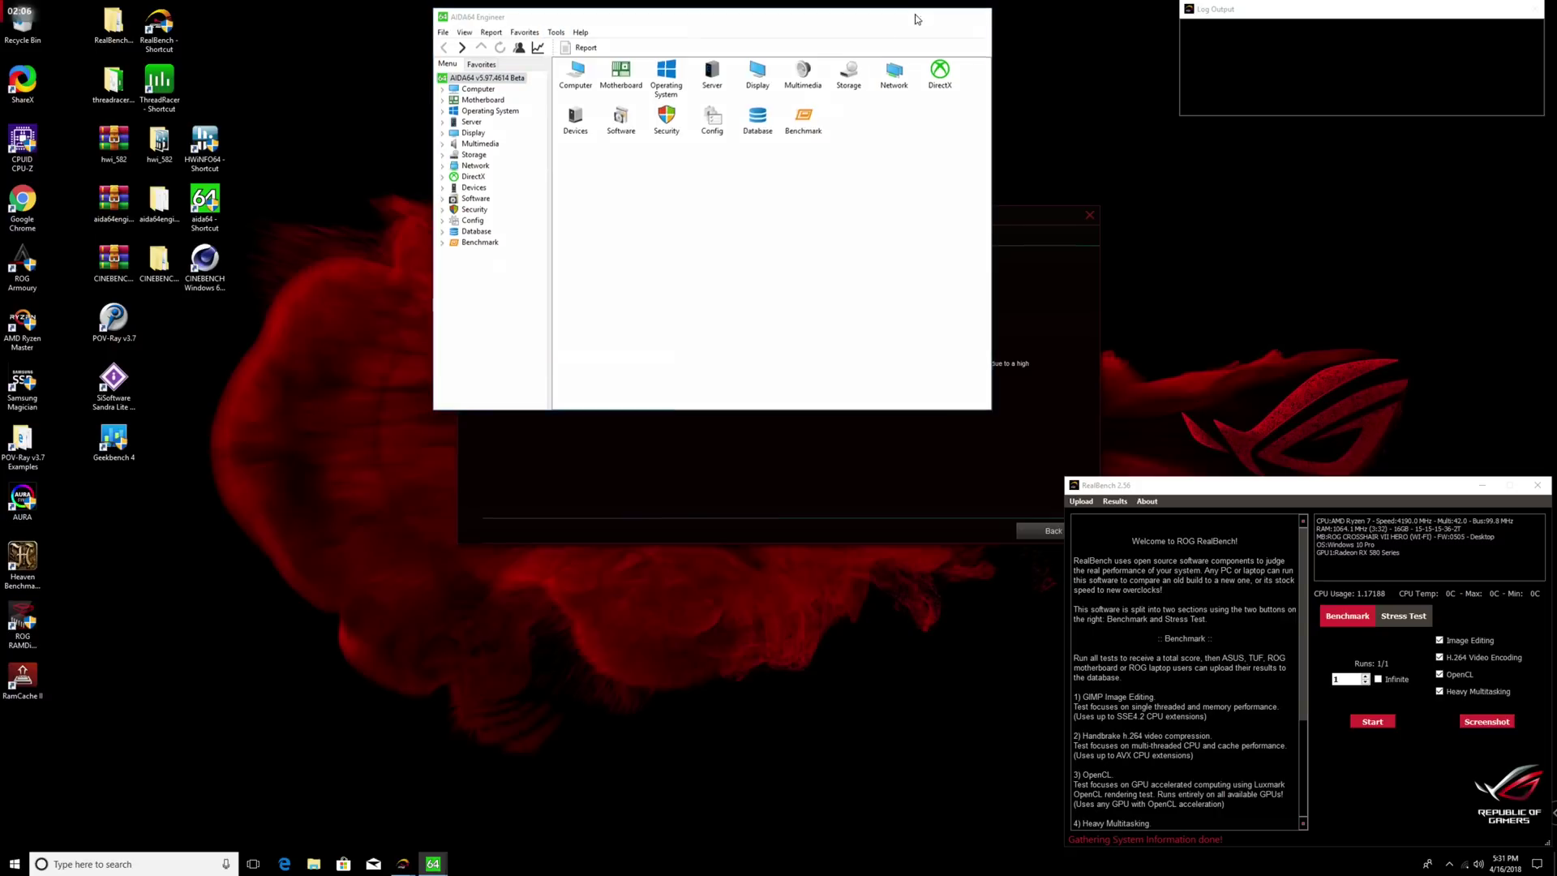
left_click_drag(722, 65, 1277, 159)
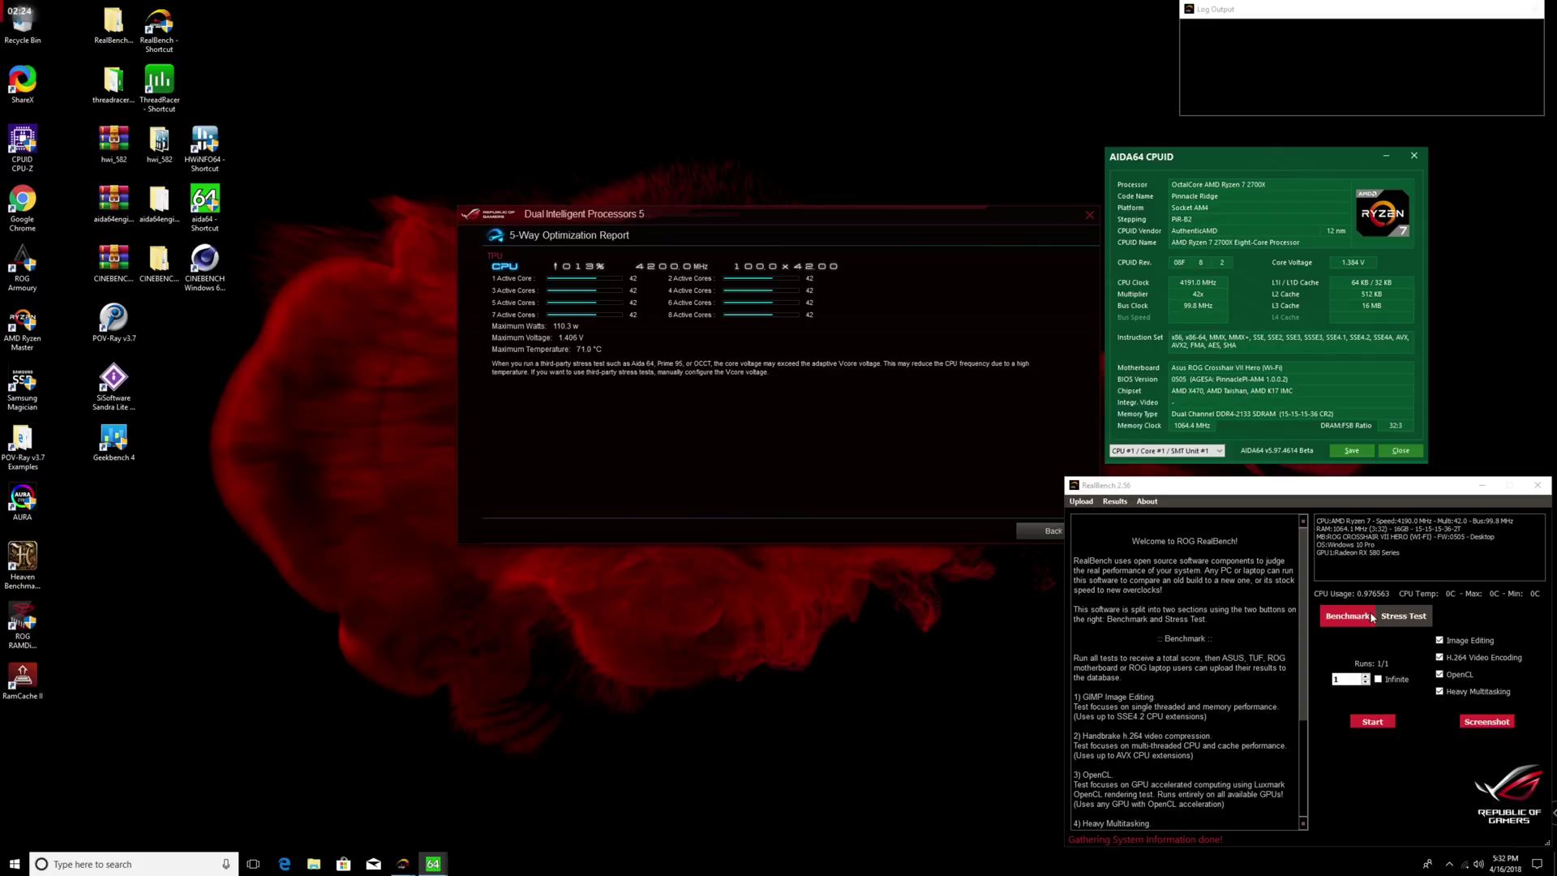
Step: Set up the RealBench stress test with a duration of 30 minutes and memory of up to 8GB RAM
left_click(1413, 621)
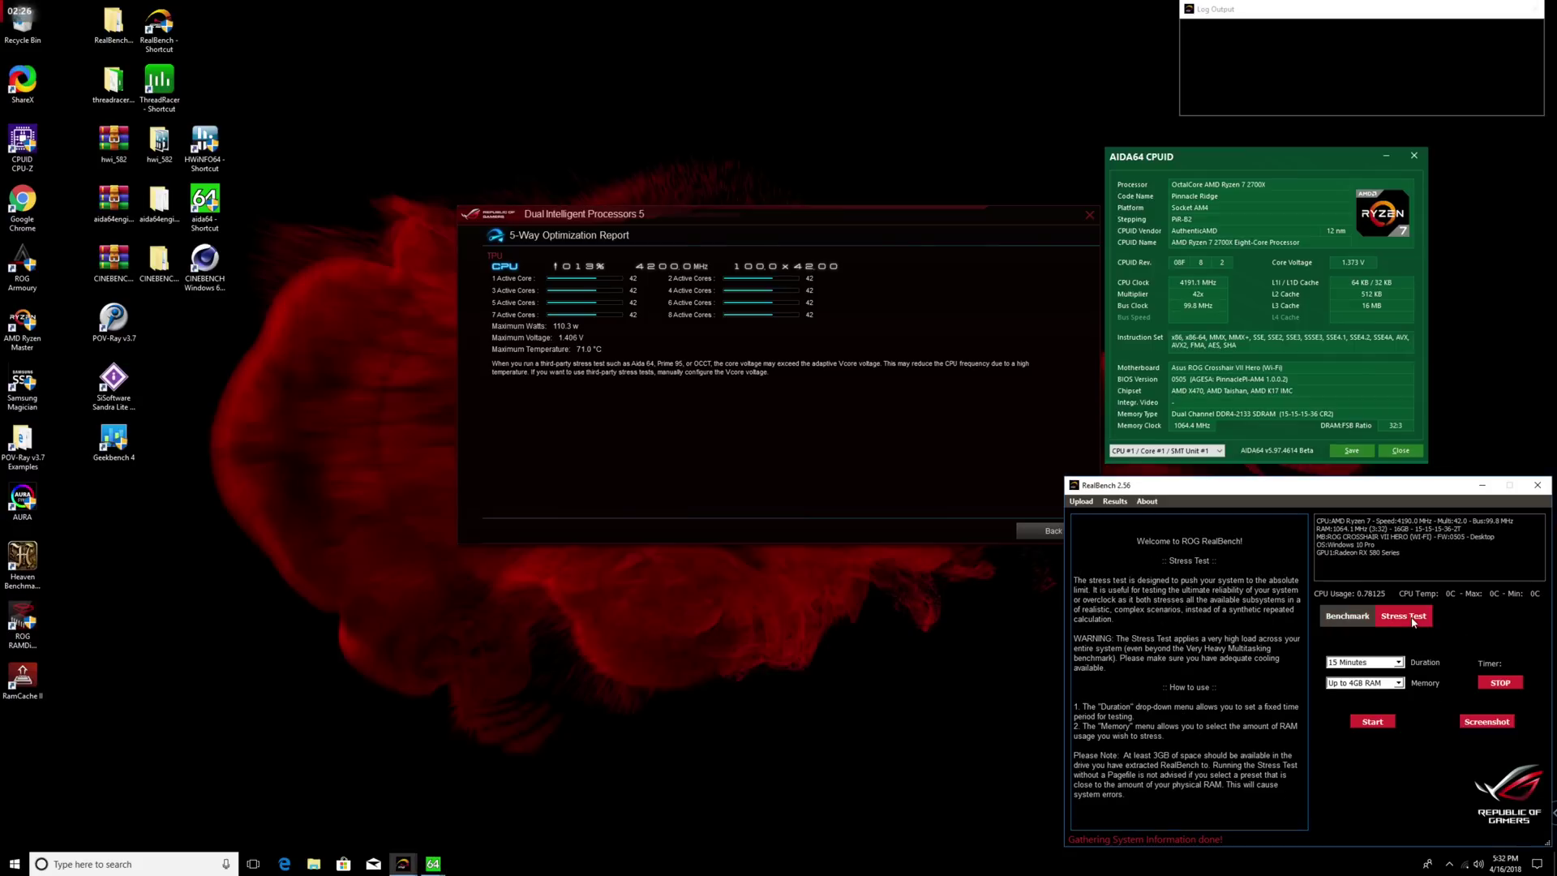
left_click(1369, 663)
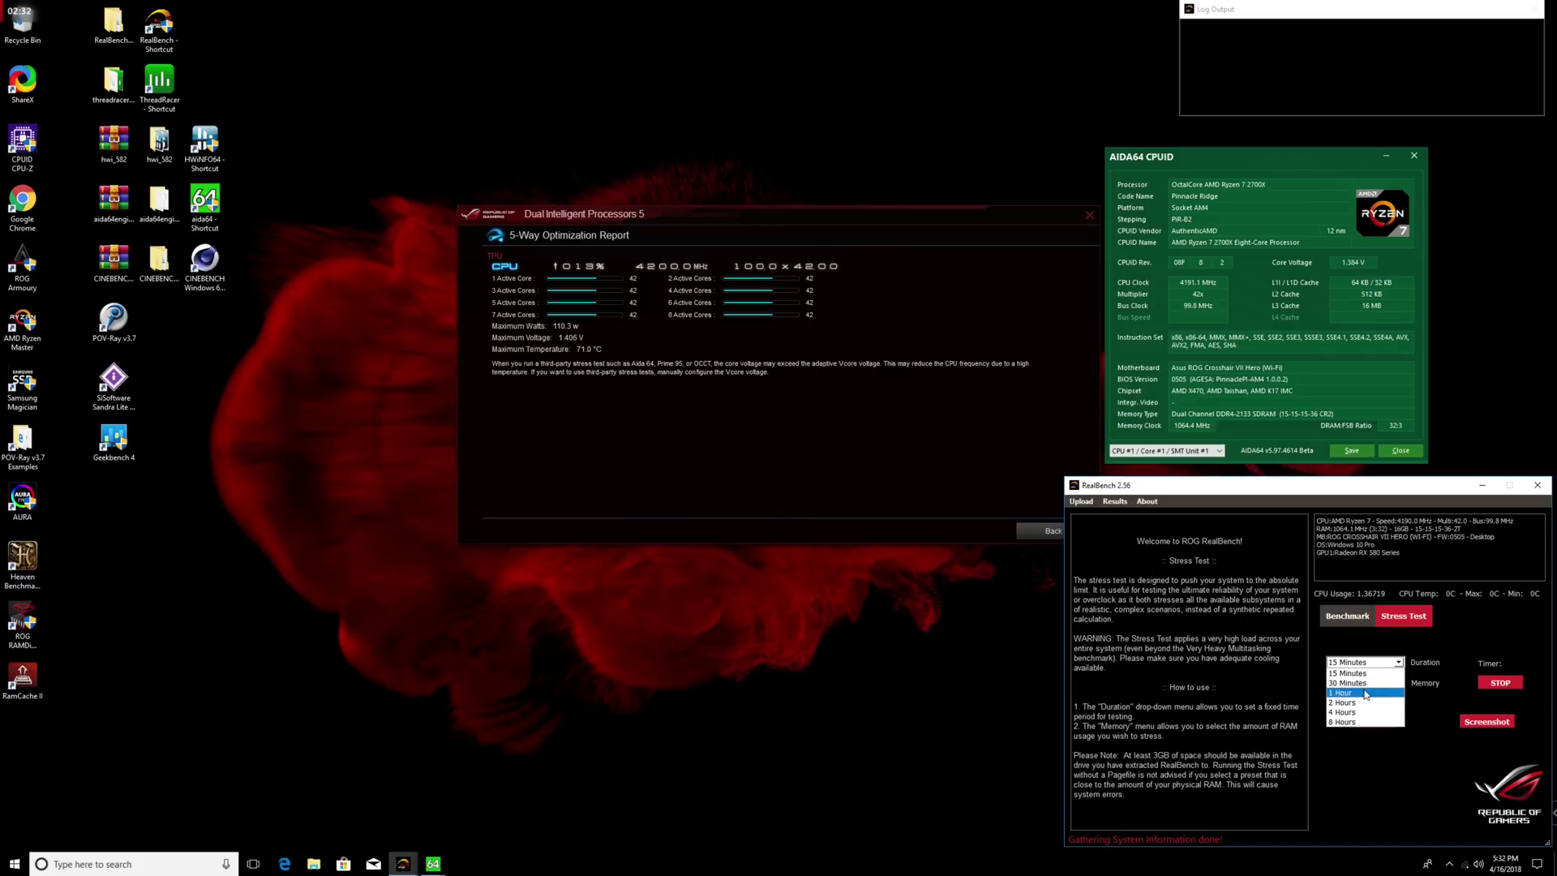
left_click(1425, 661)
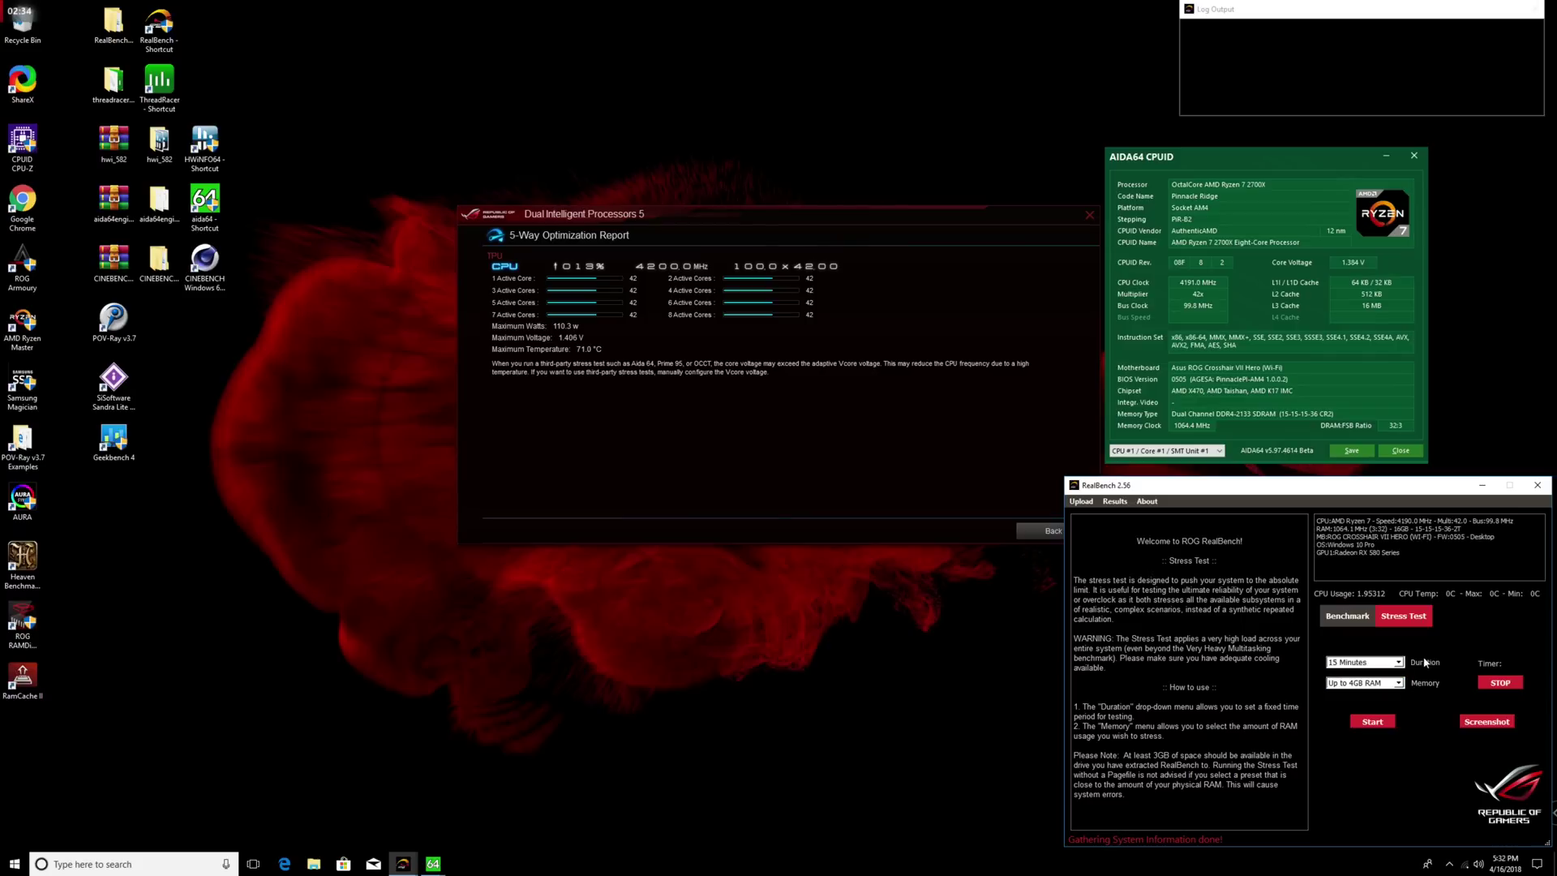
left_click(1394, 684)
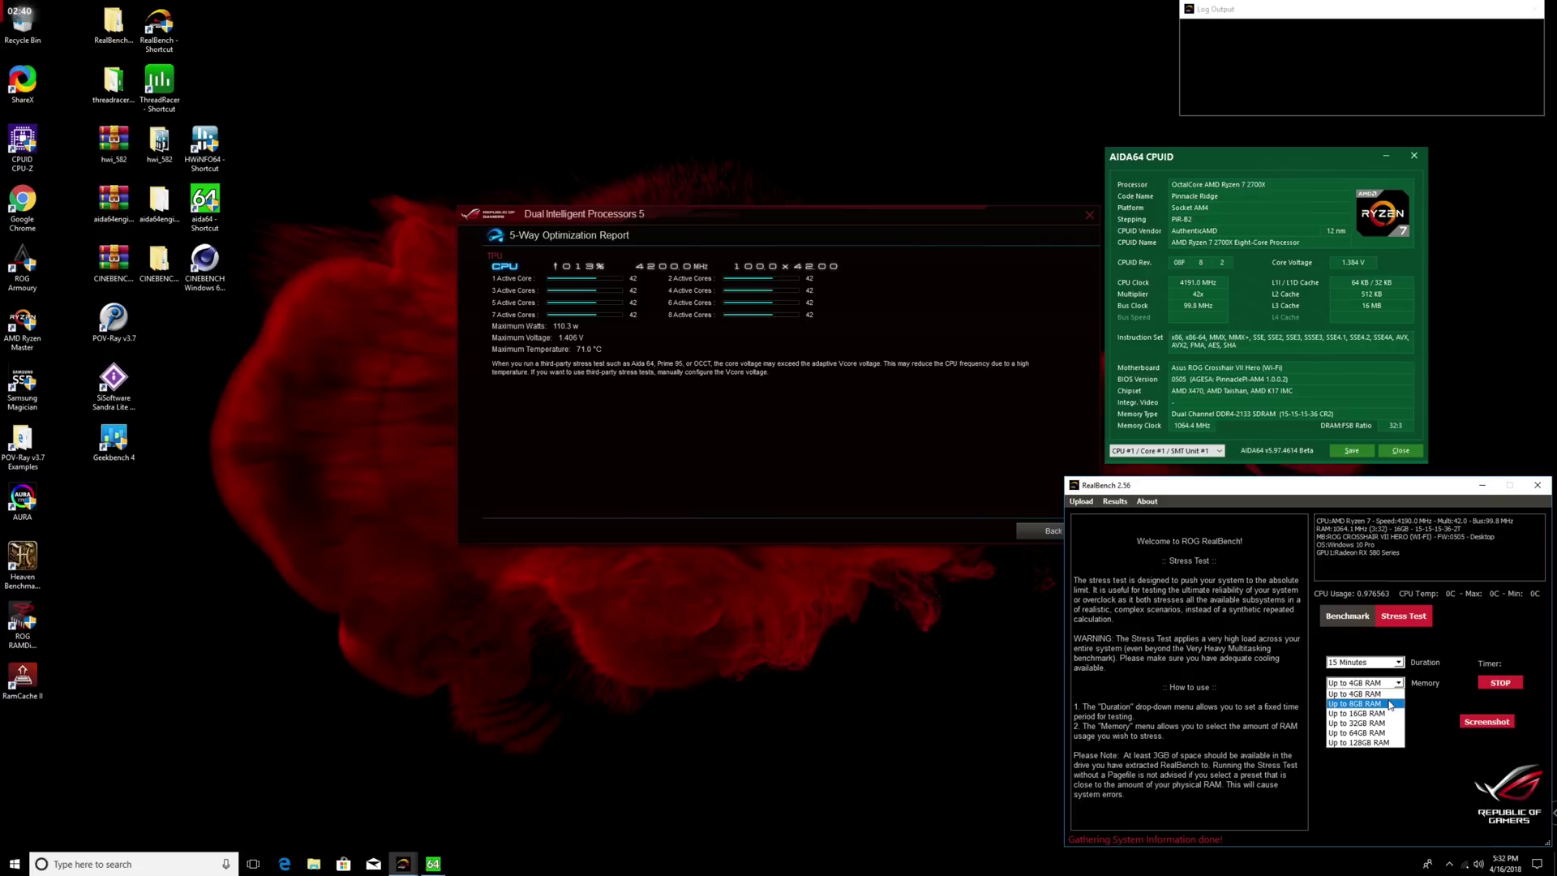
left_click(1388, 704)
left_click(1379, 663)
left_click(1372, 687)
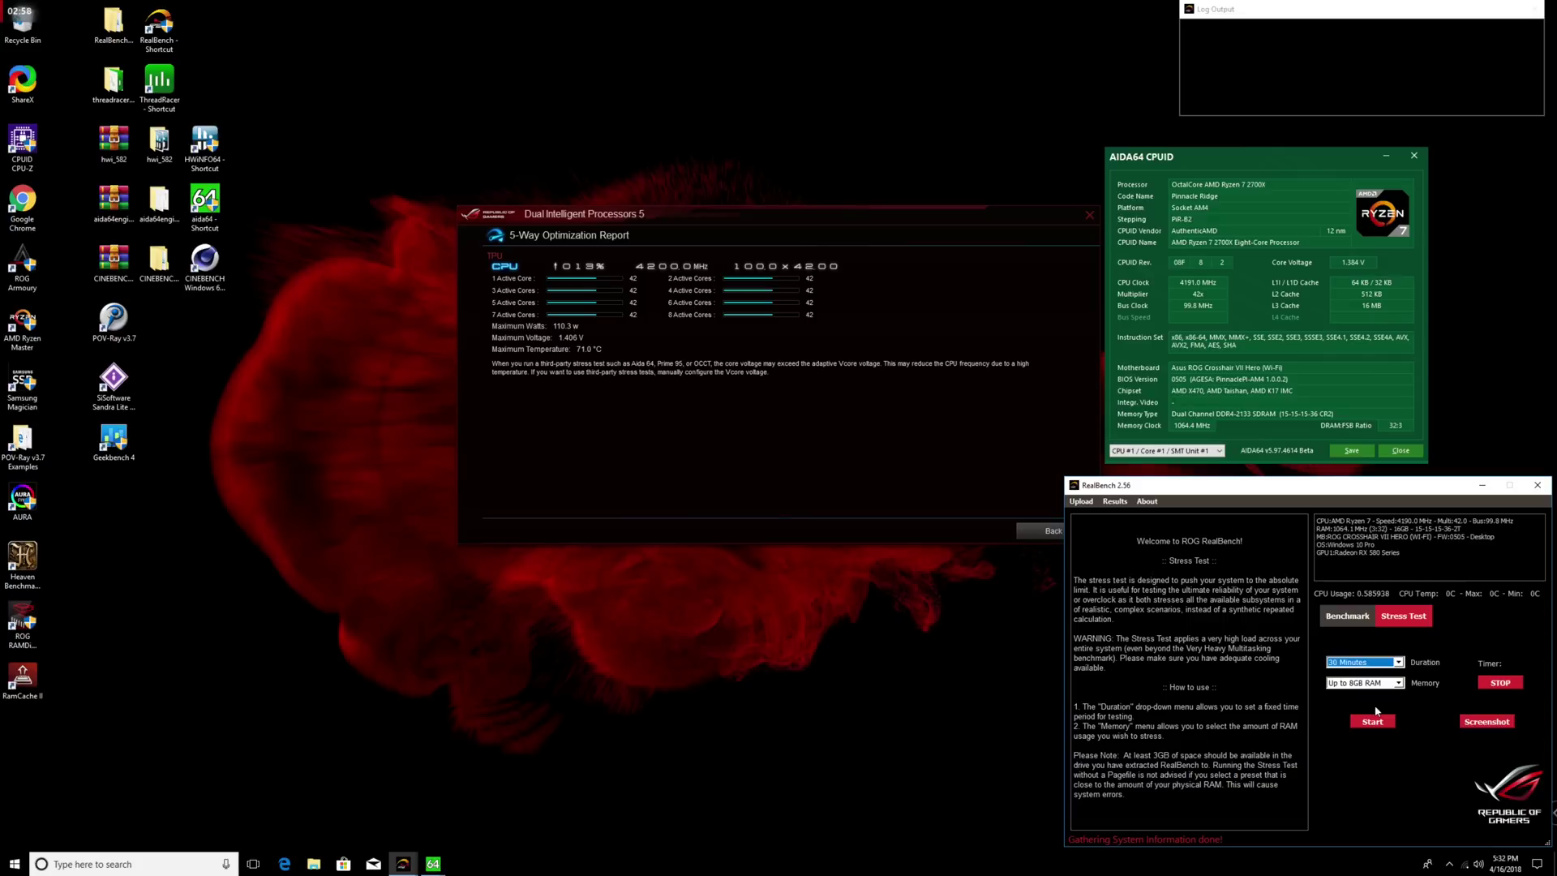
left_click(1398, 662)
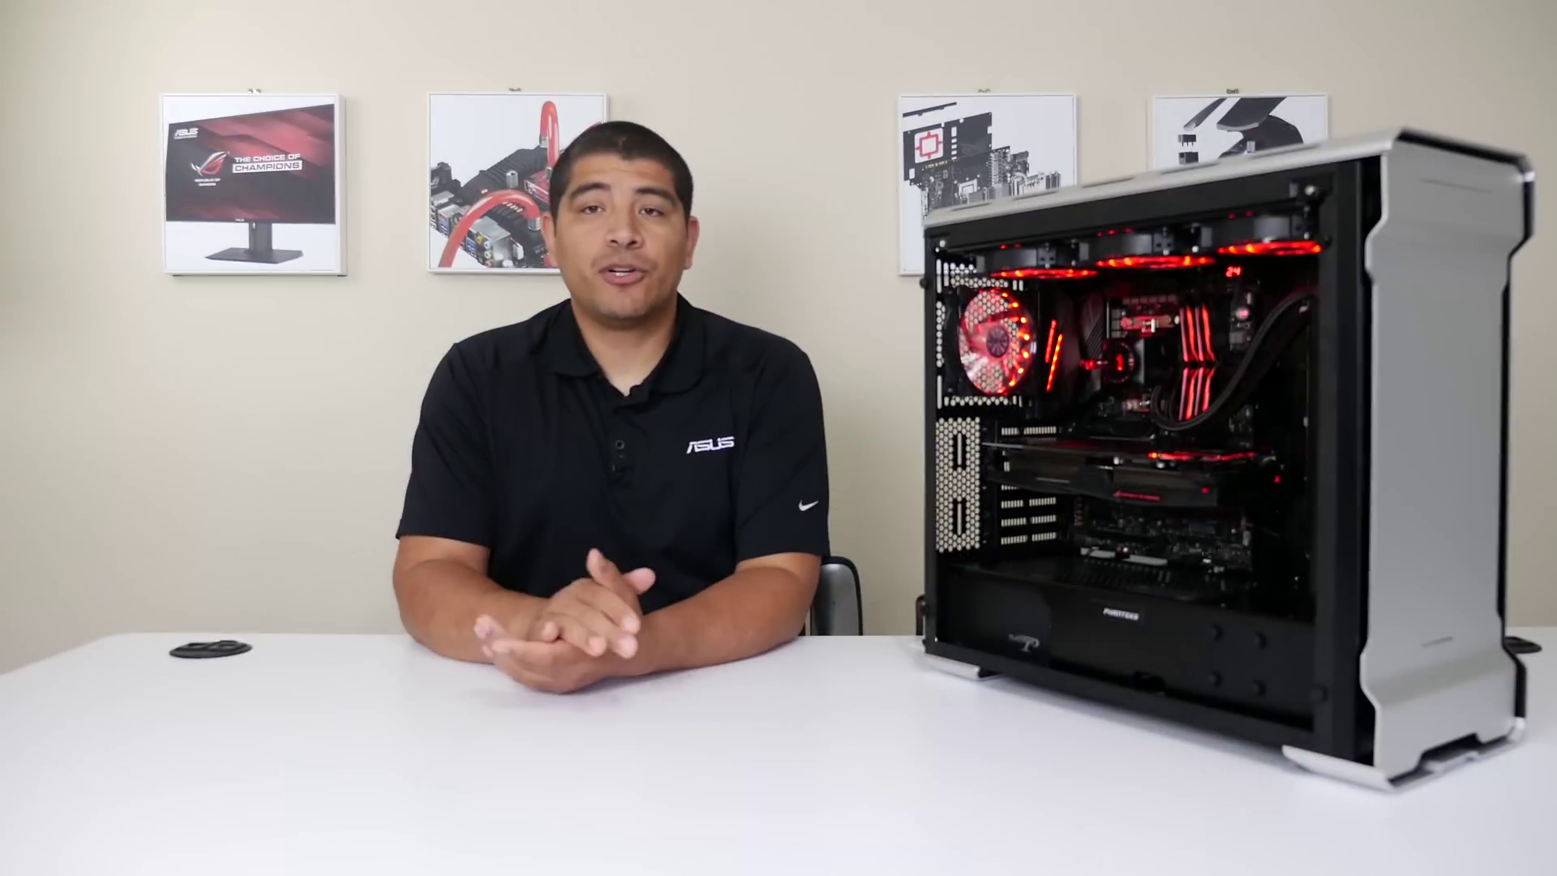